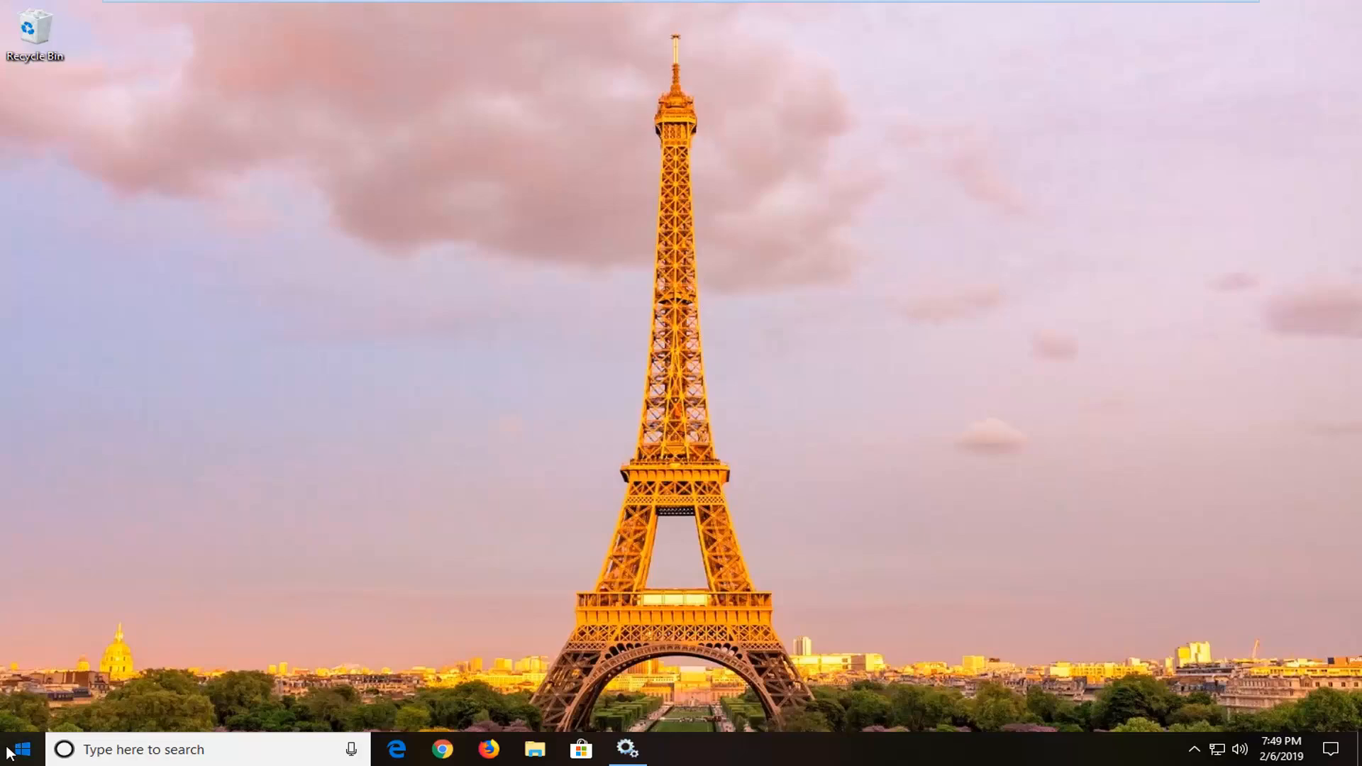
Search Windows for "troubleshoot" and open the Troubleshoot settings page.
left_click(10, 752)
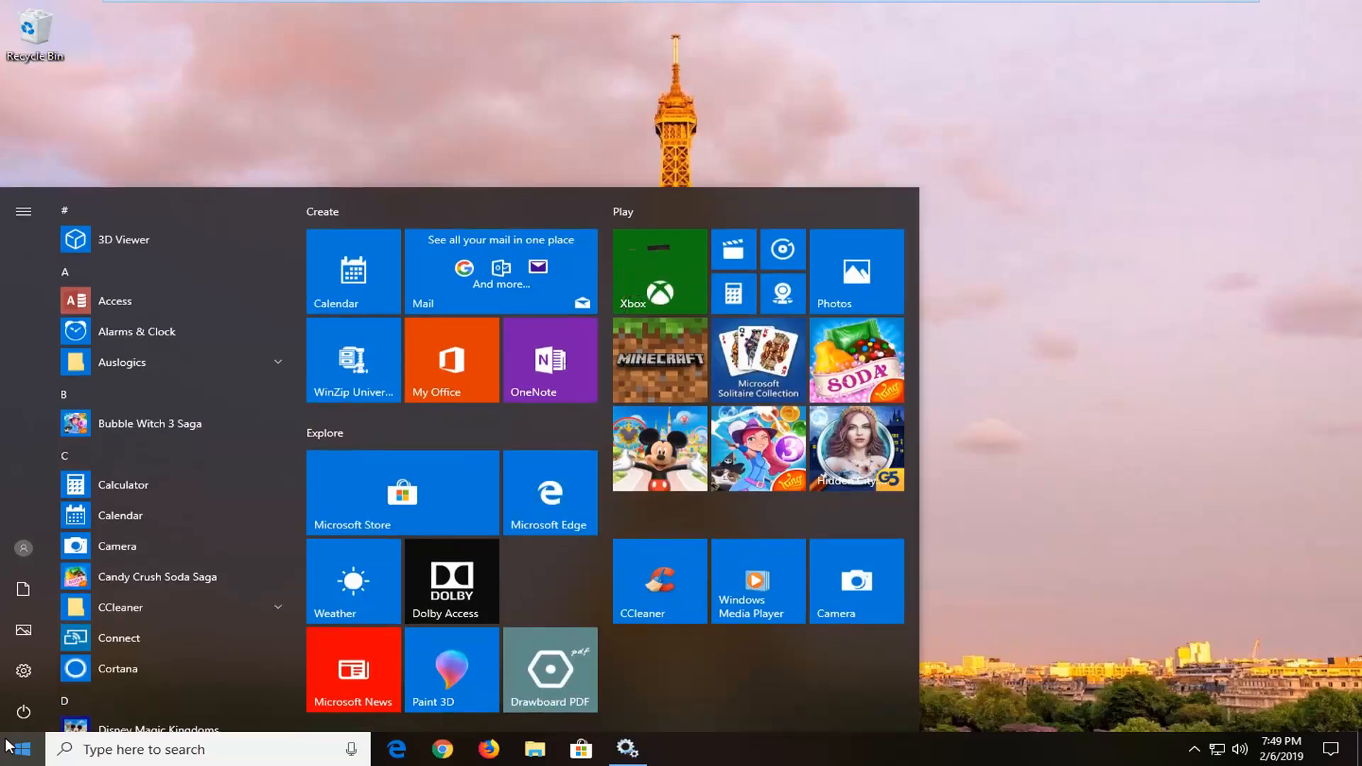
type("t")
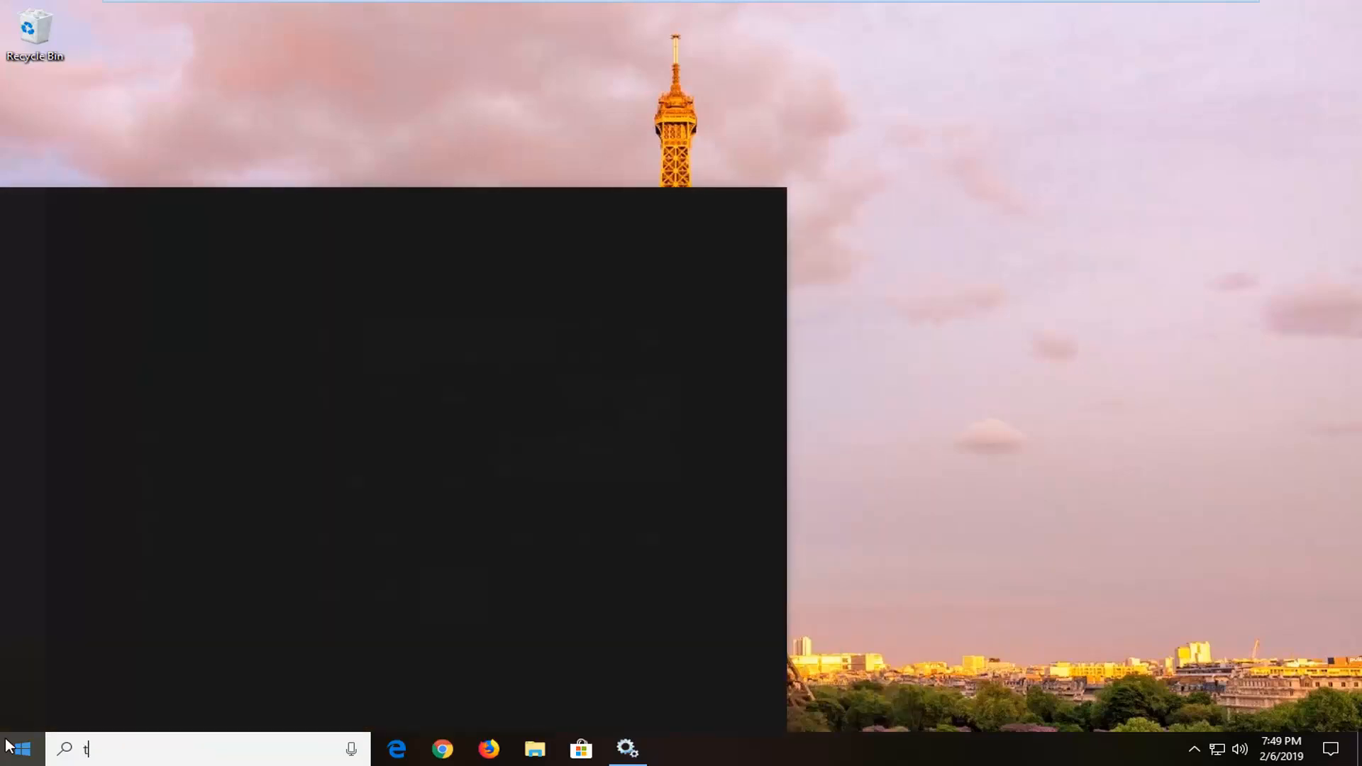
type("roubleshoot")
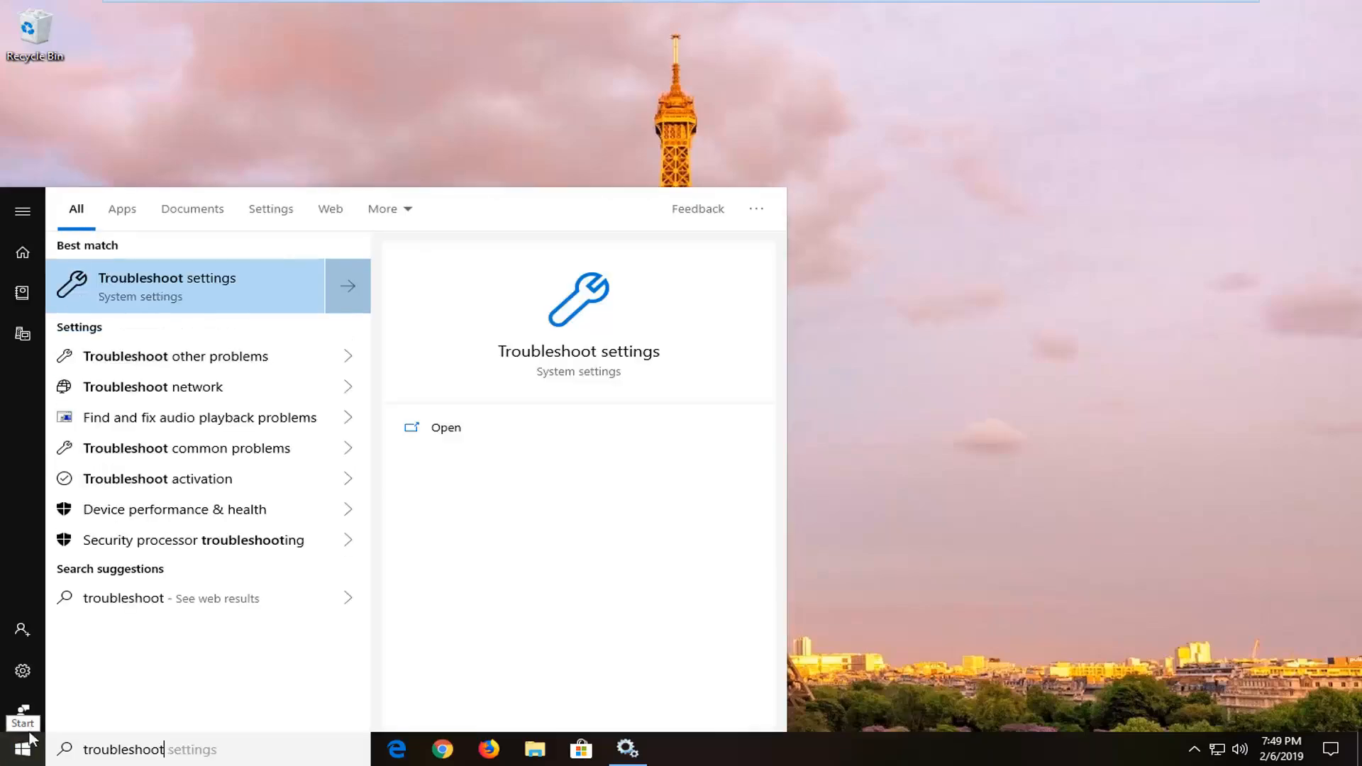
left_click(160, 282)
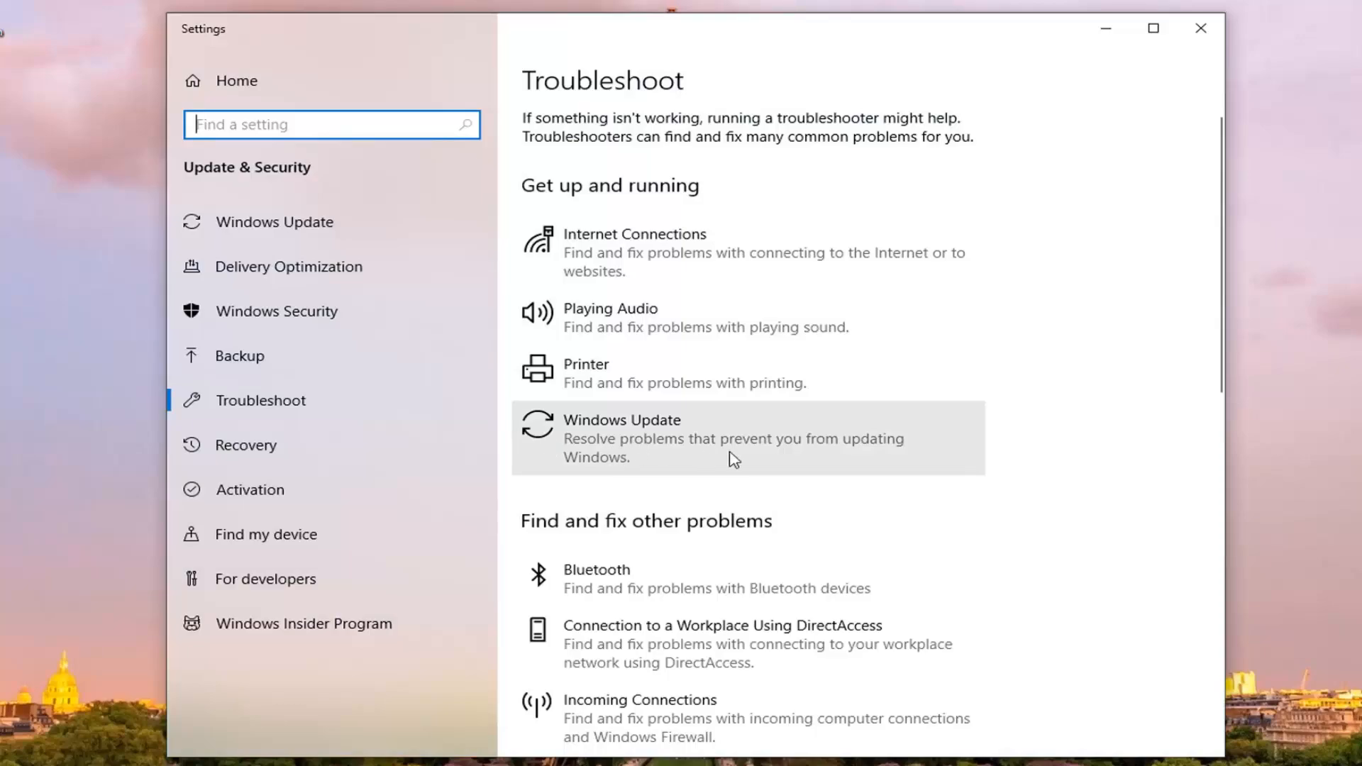
Run the Windows Update troubleshooter, then close it along with the Settings window.
left_click(676, 458)
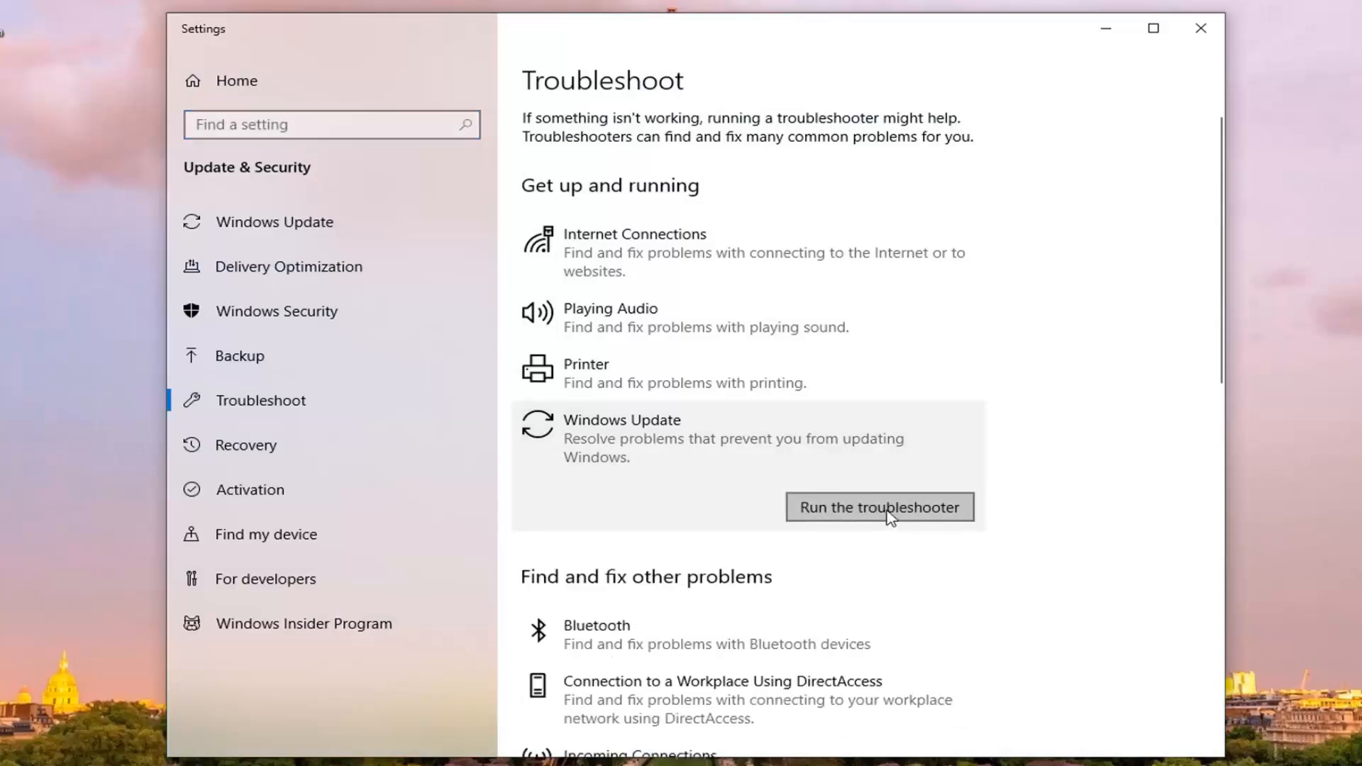
left_click(891, 507)
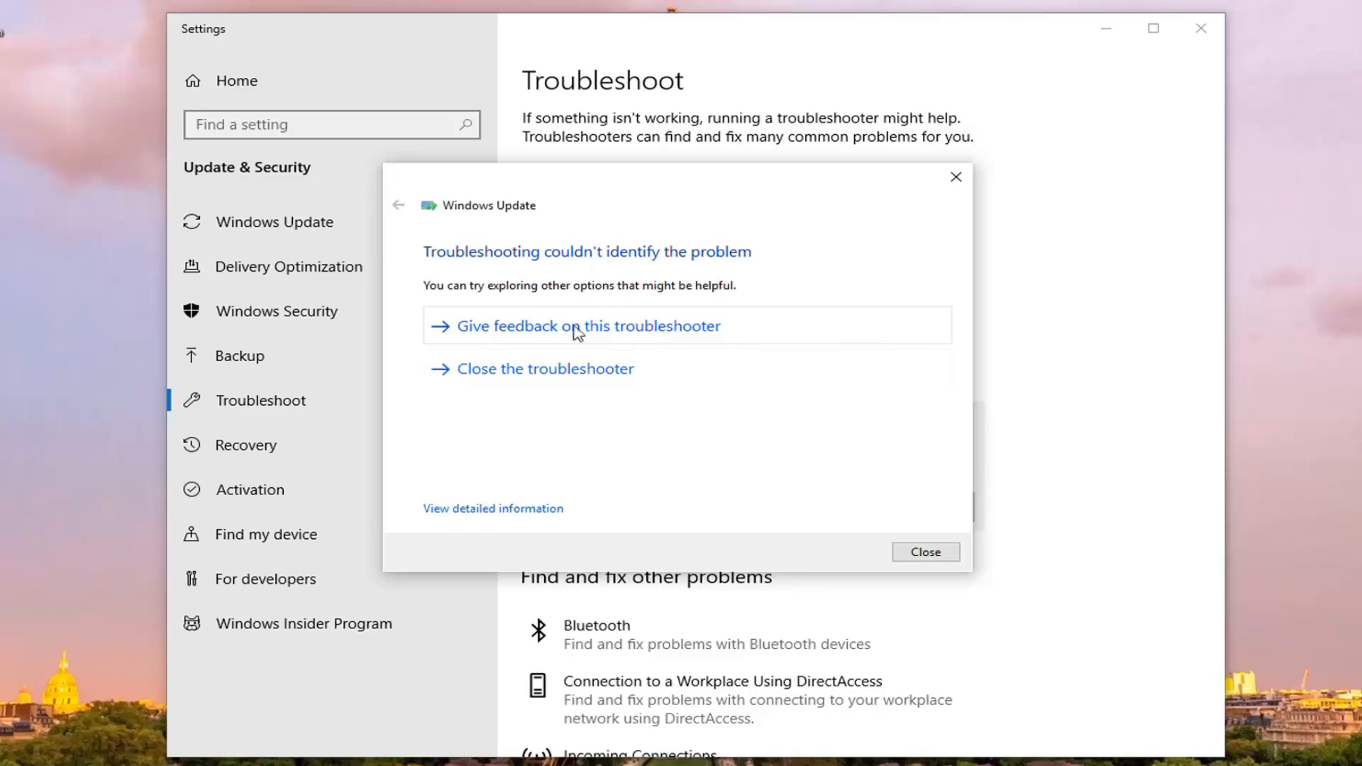
left_click(920, 557)
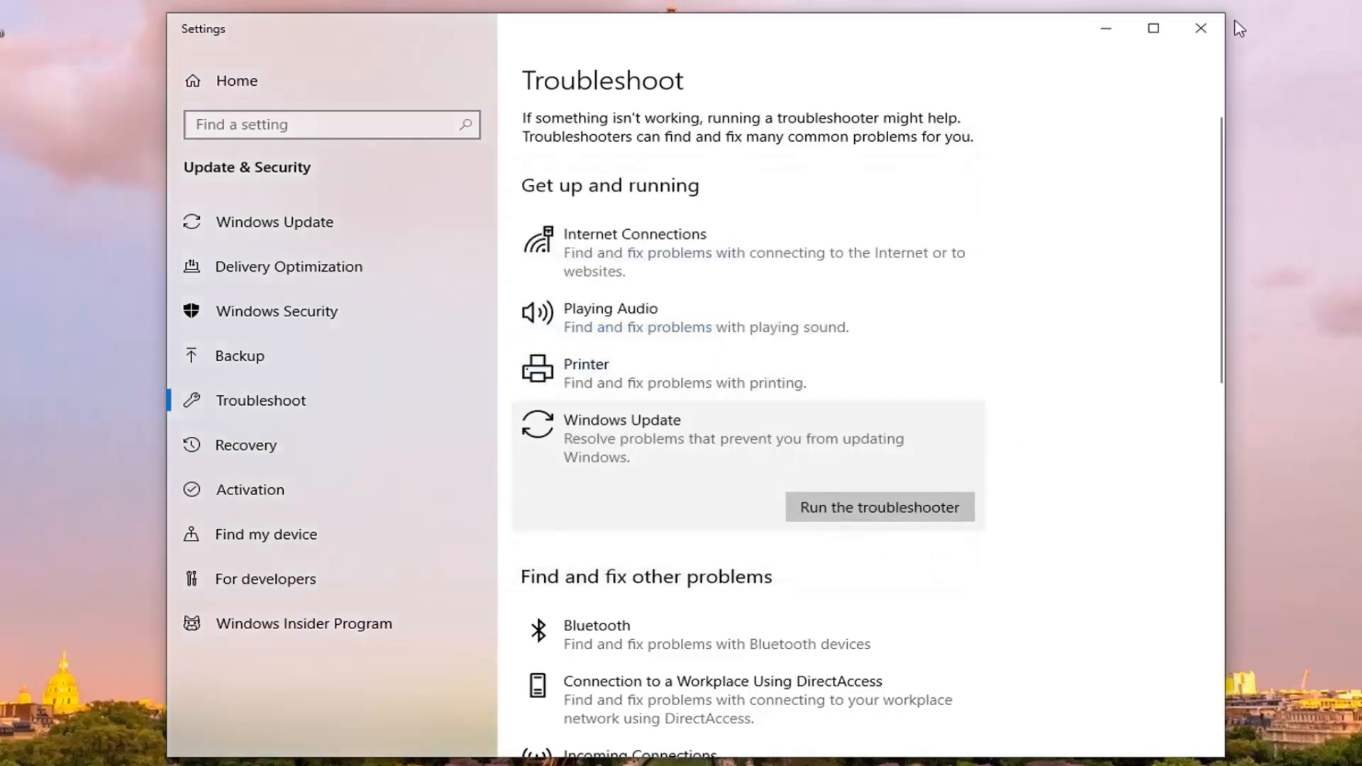
left_click(1199, 35)
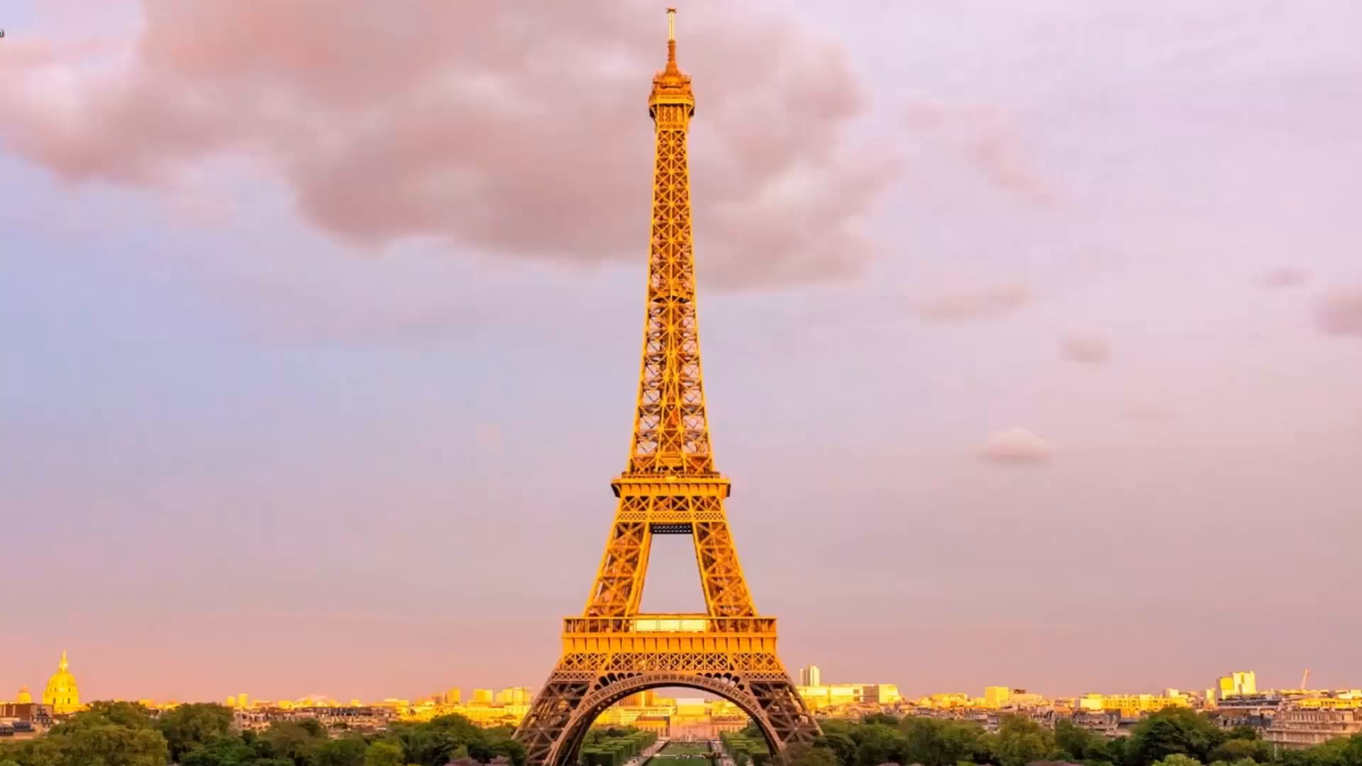
Search Windows for "services" and open the Services desktop app.
left_click(4, 758)
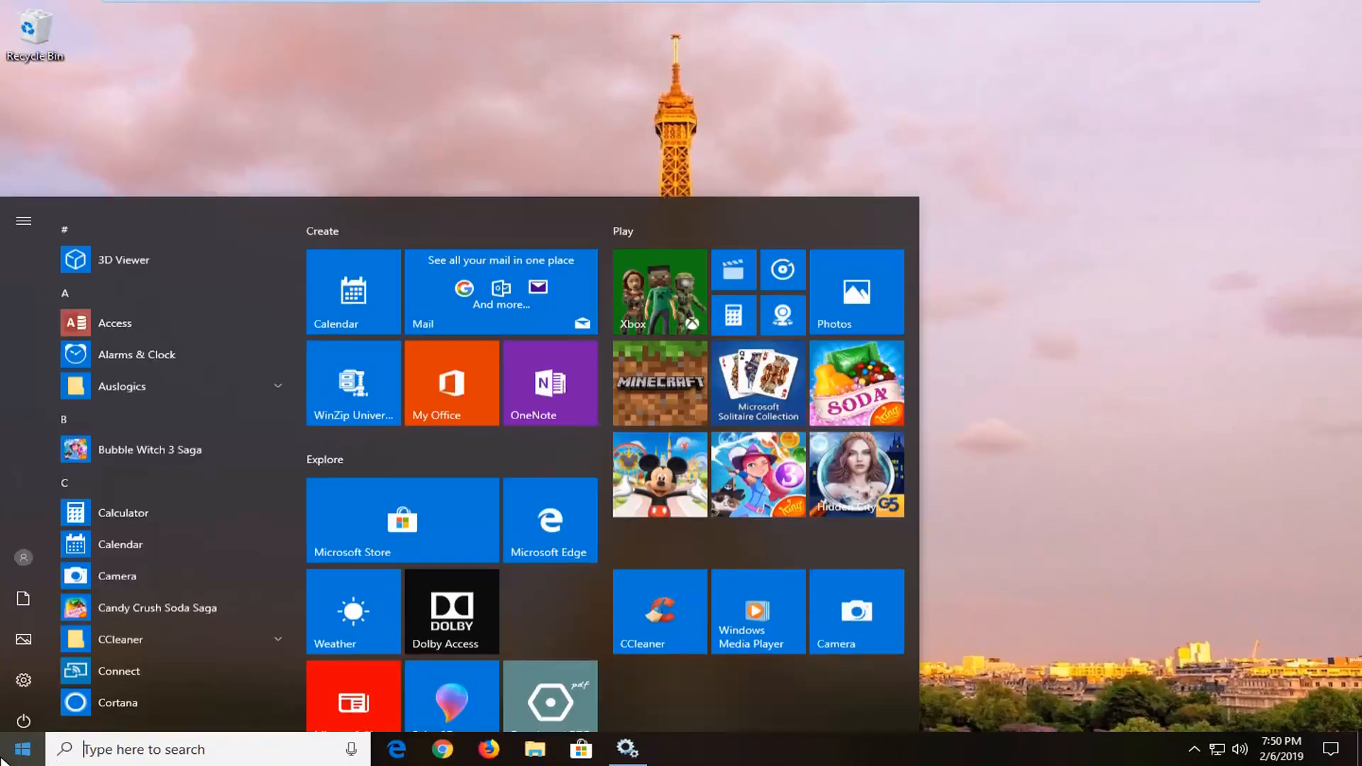
type("ser")
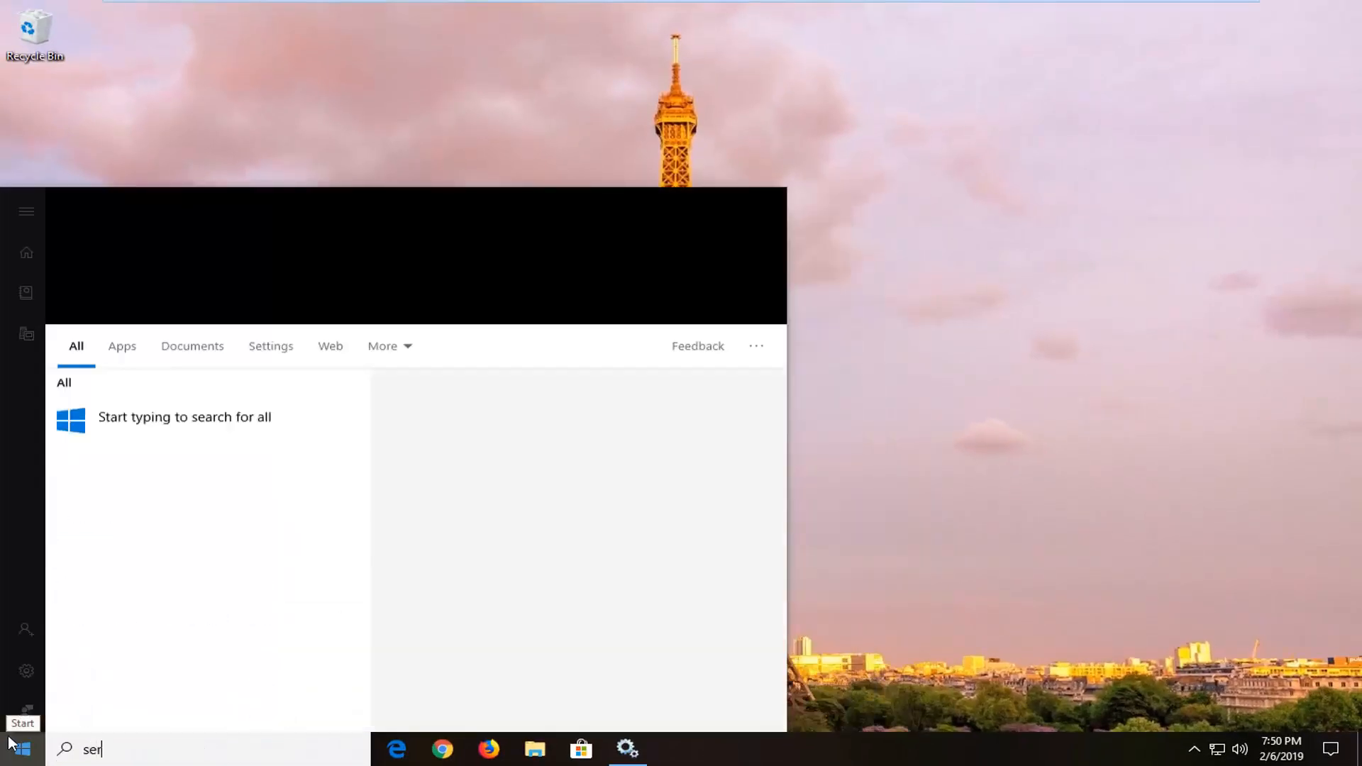
type("vices")
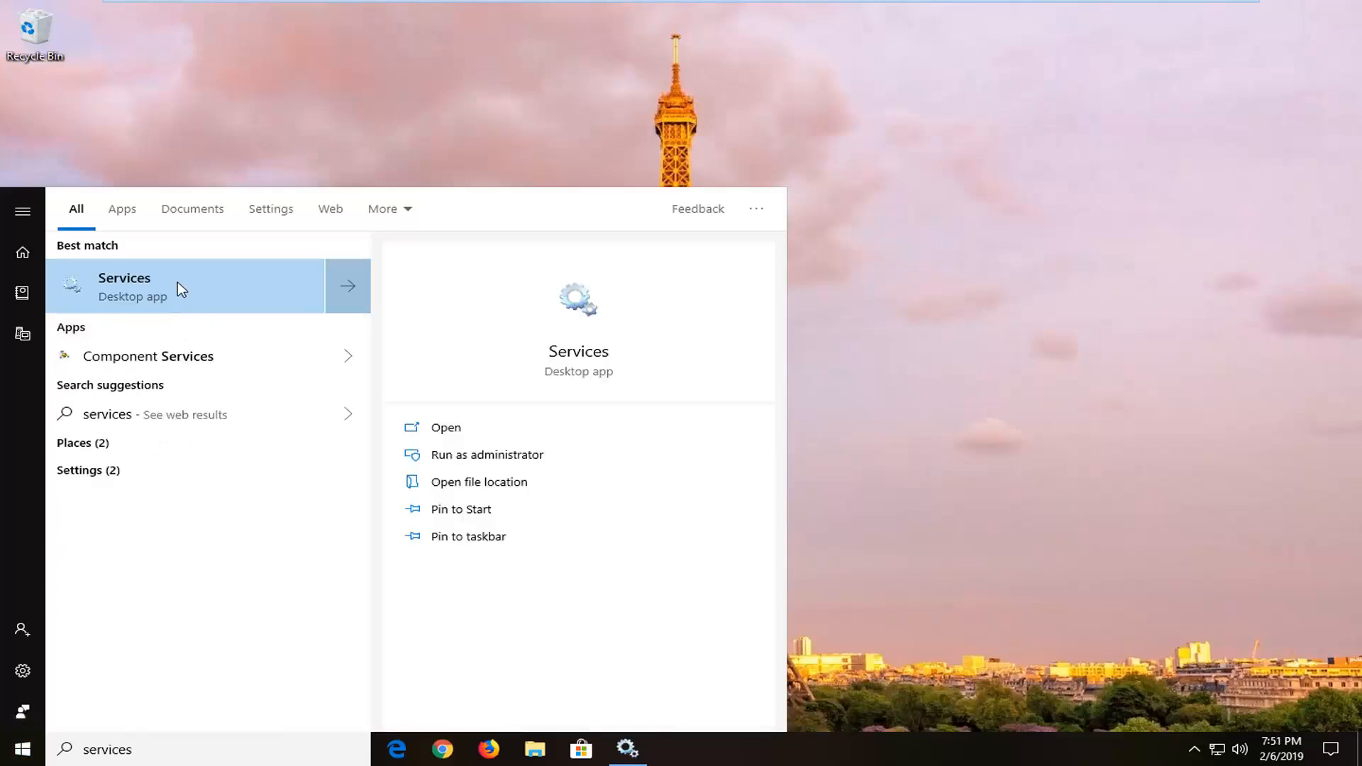
left_click(178, 284)
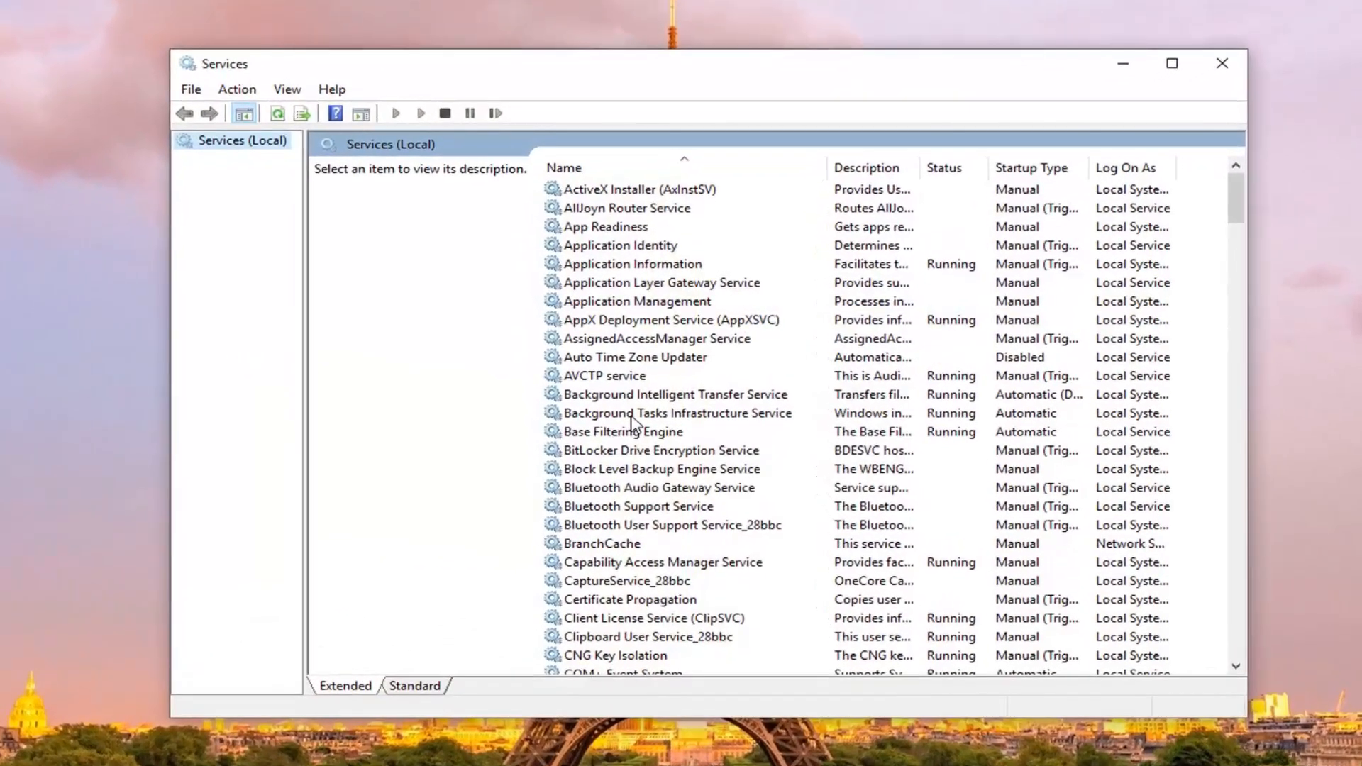
left_click(641, 402)
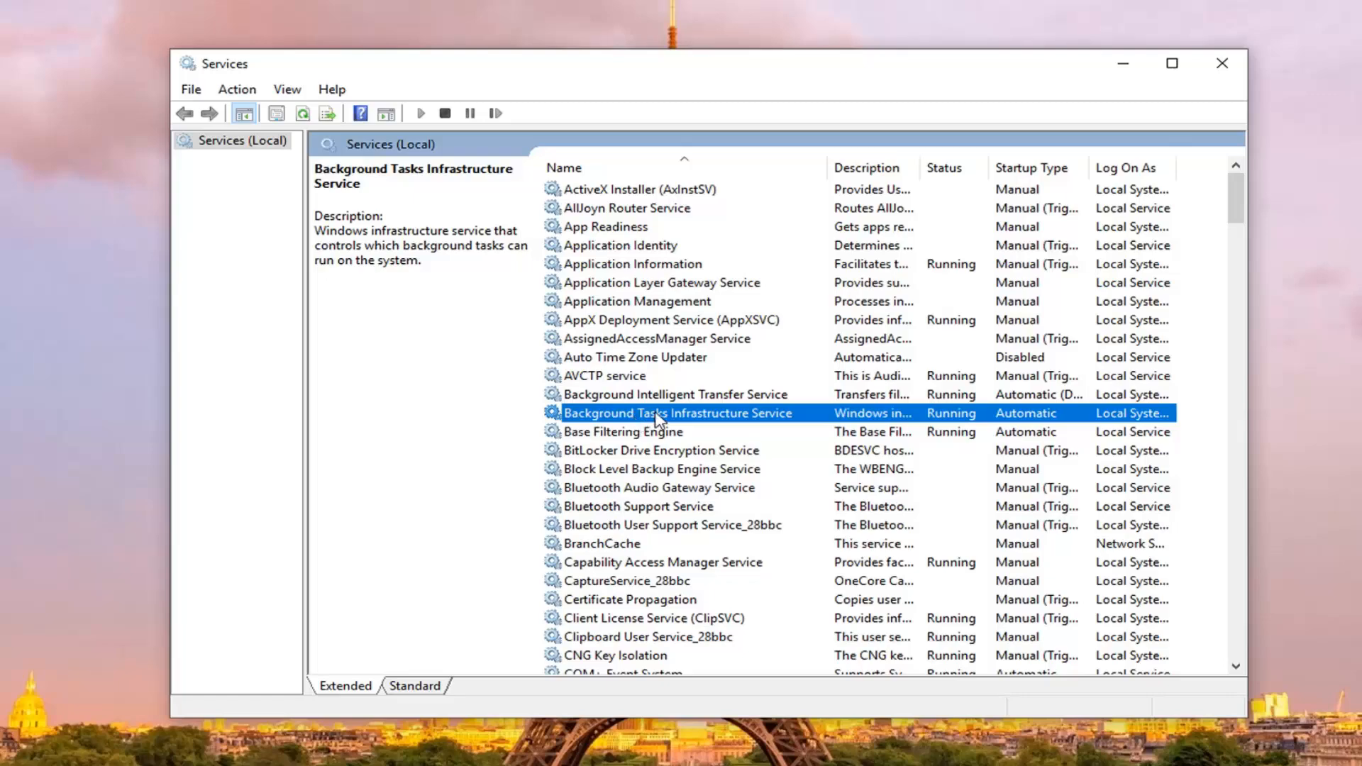
double_click(655, 414)
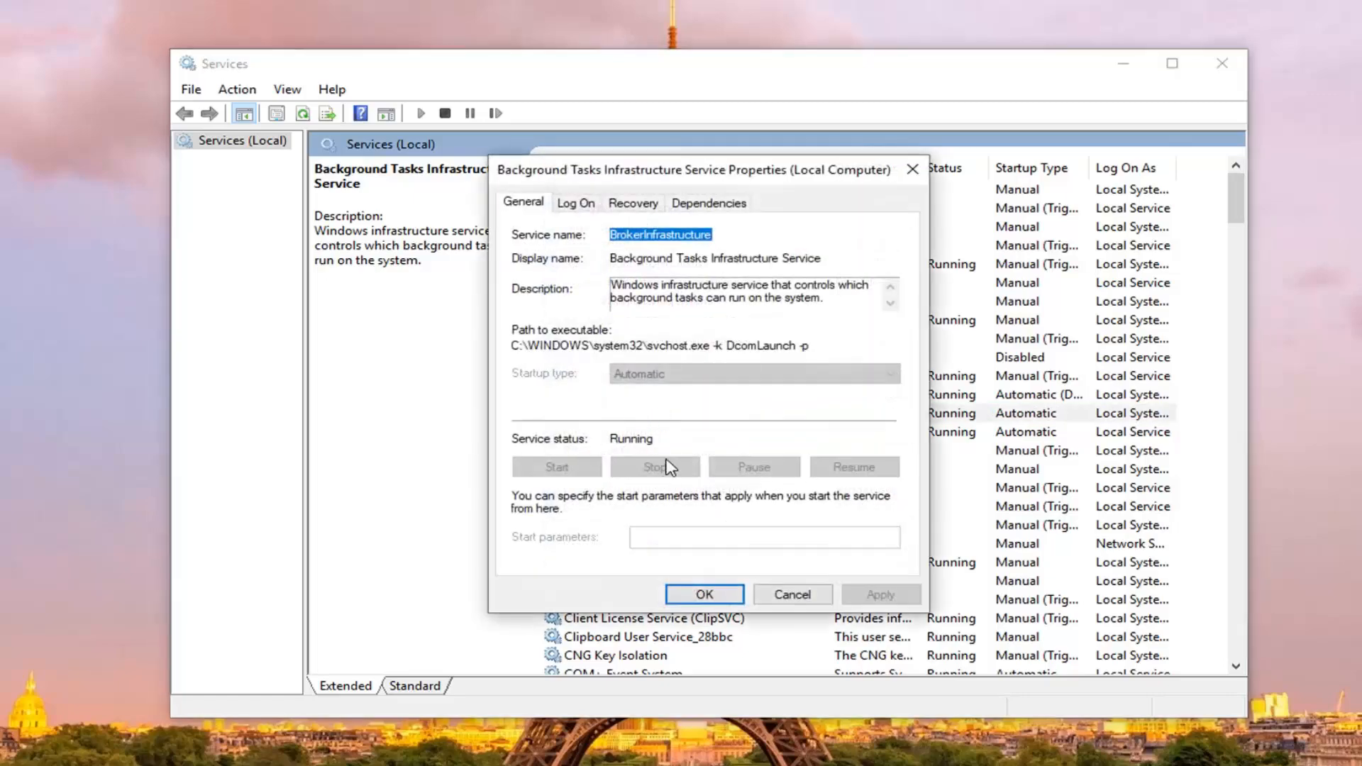
left_click(653, 297)
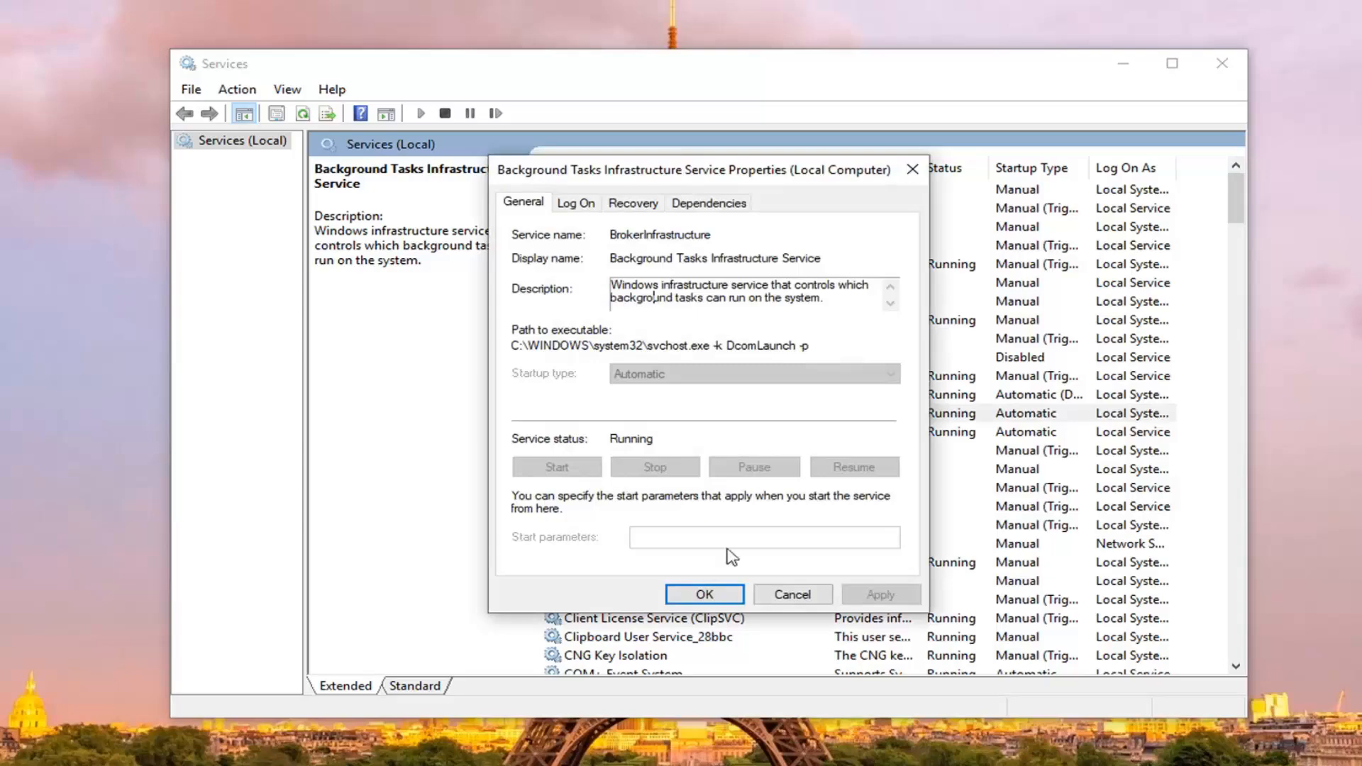
left_click(791, 594)
Stop the Background Intelligent Transfer Service from its properties and accept the dialog.
left_click(693, 402)
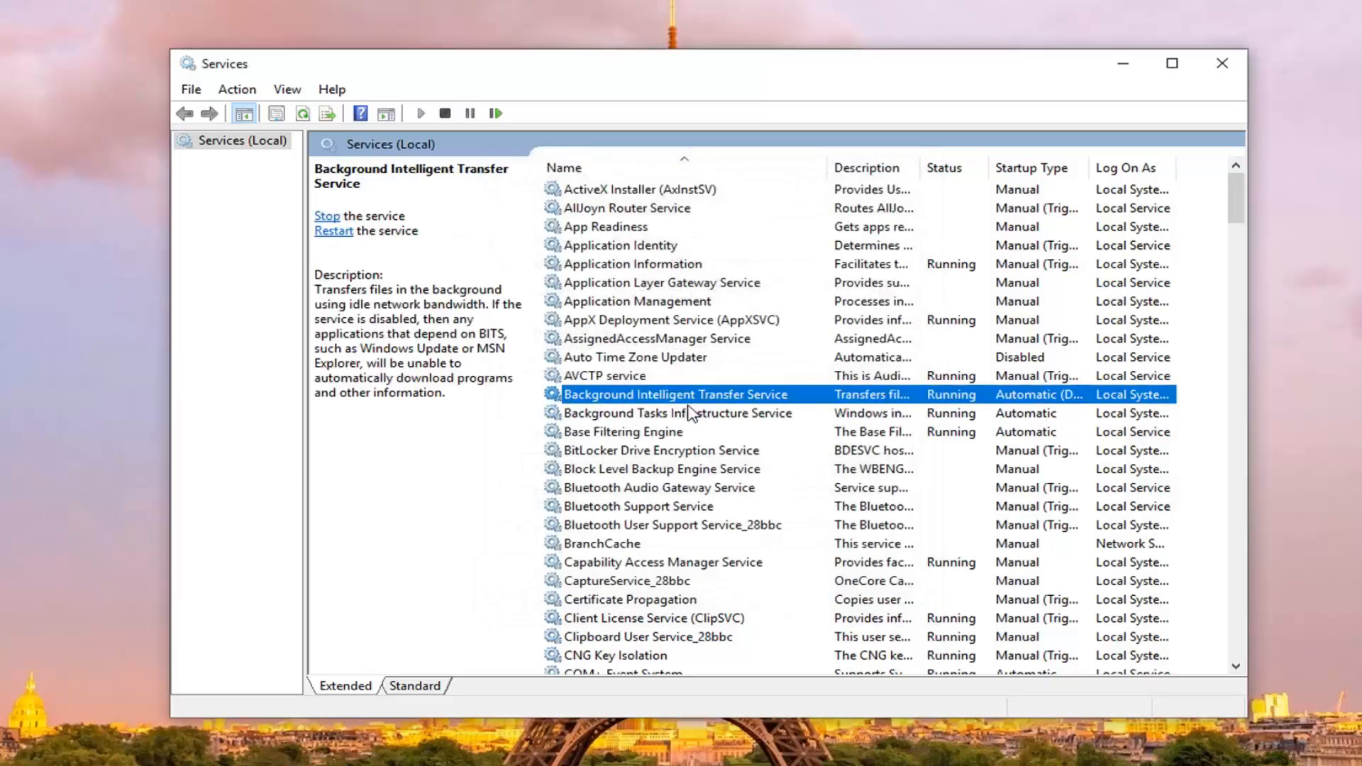
double_click(738, 397)
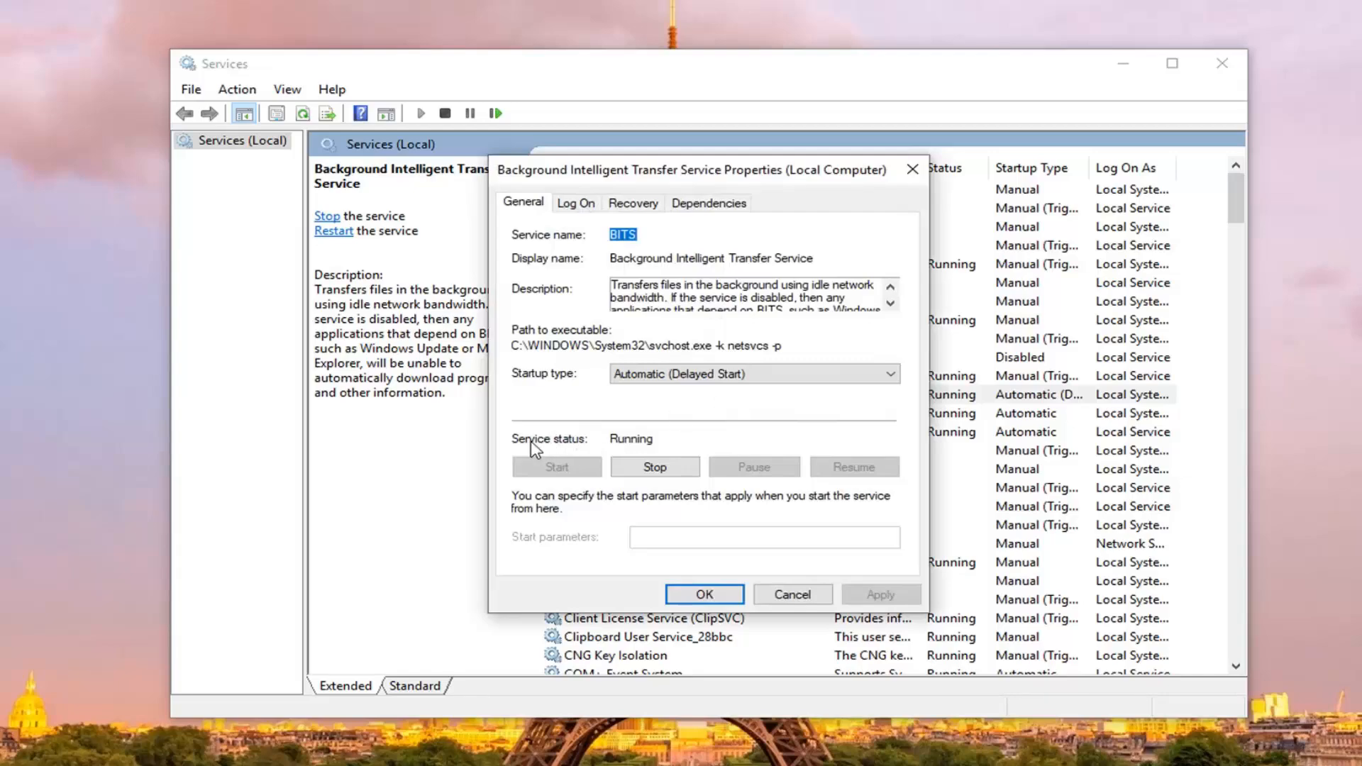
left_click(685, 471)
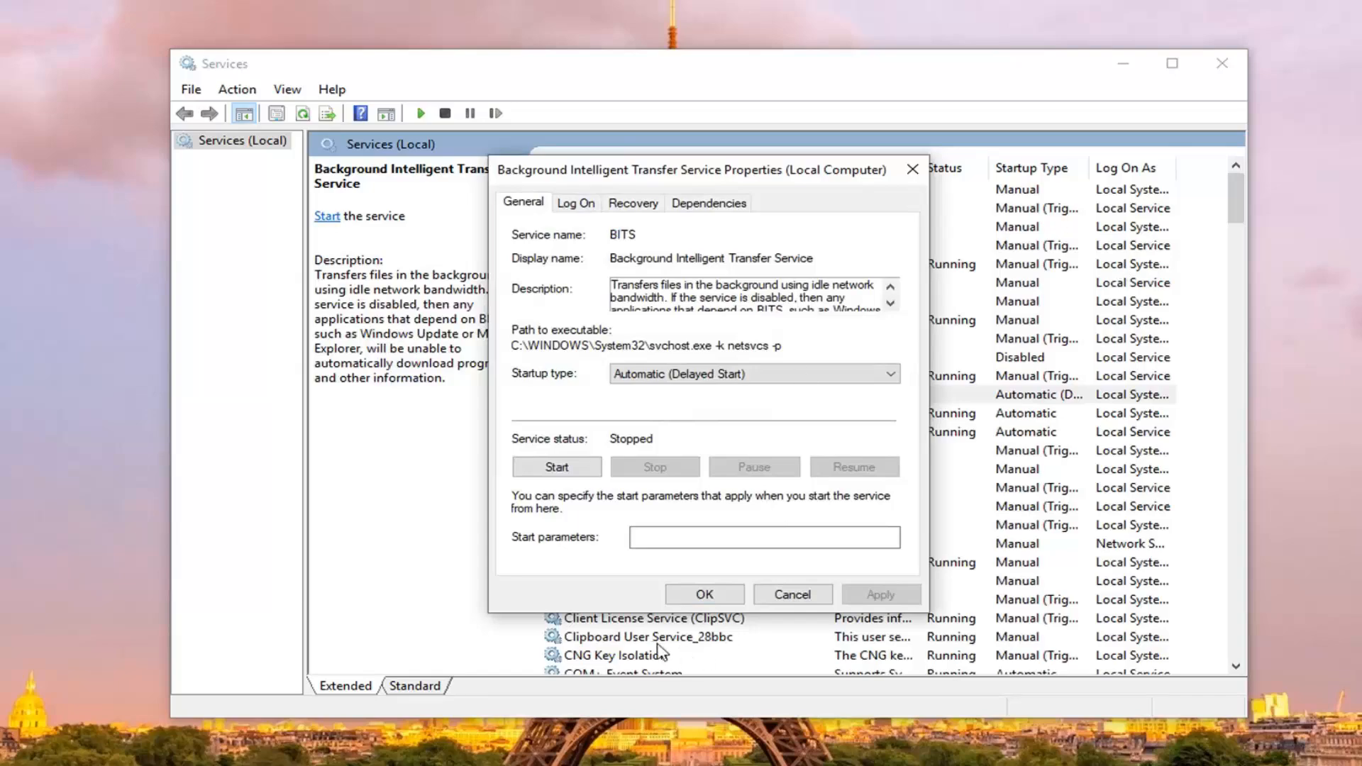
left_click(700, 598)
Stop the Windows Update service from its properties, accept the dialog and minimize the Services window.
left_click_drag(1237, 203, 1222, 627)
left_click(616, 564)
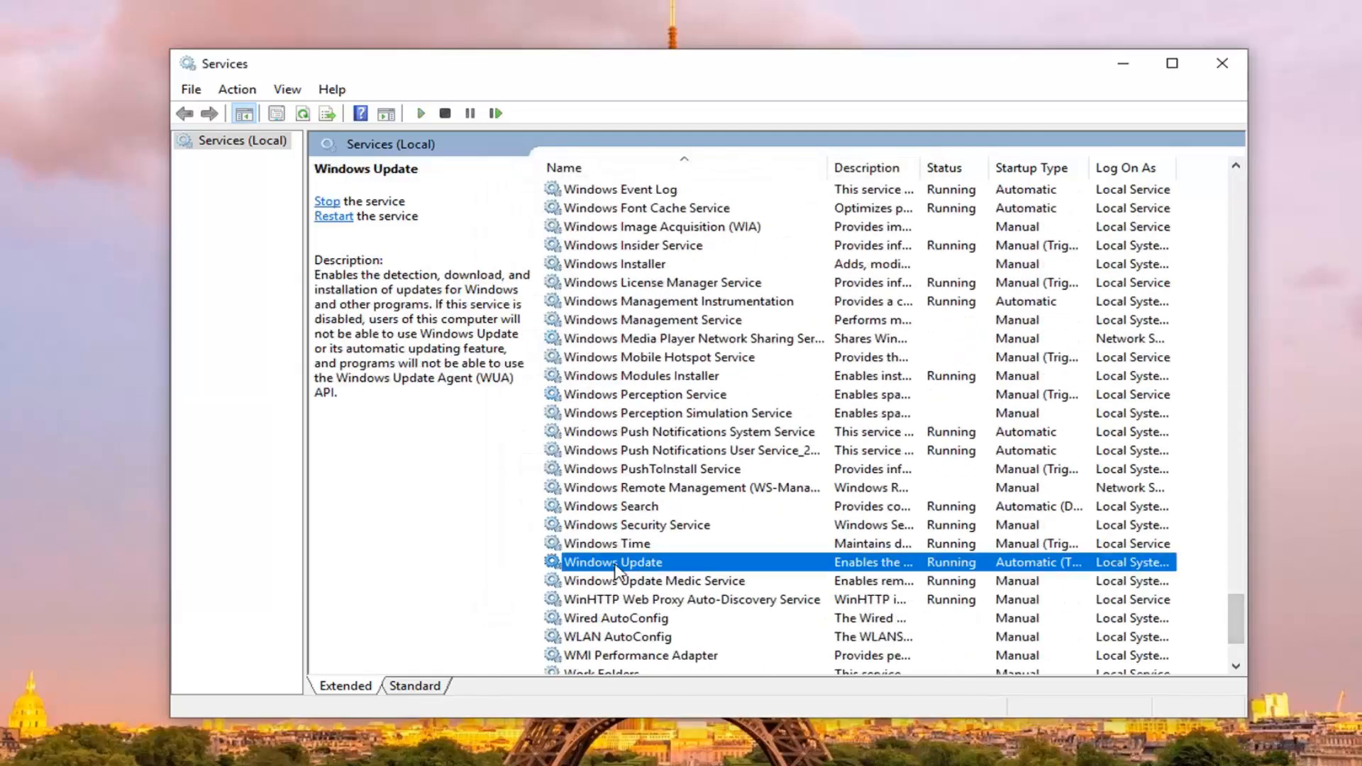
double_click(615, 563)
left_click(654, 467)
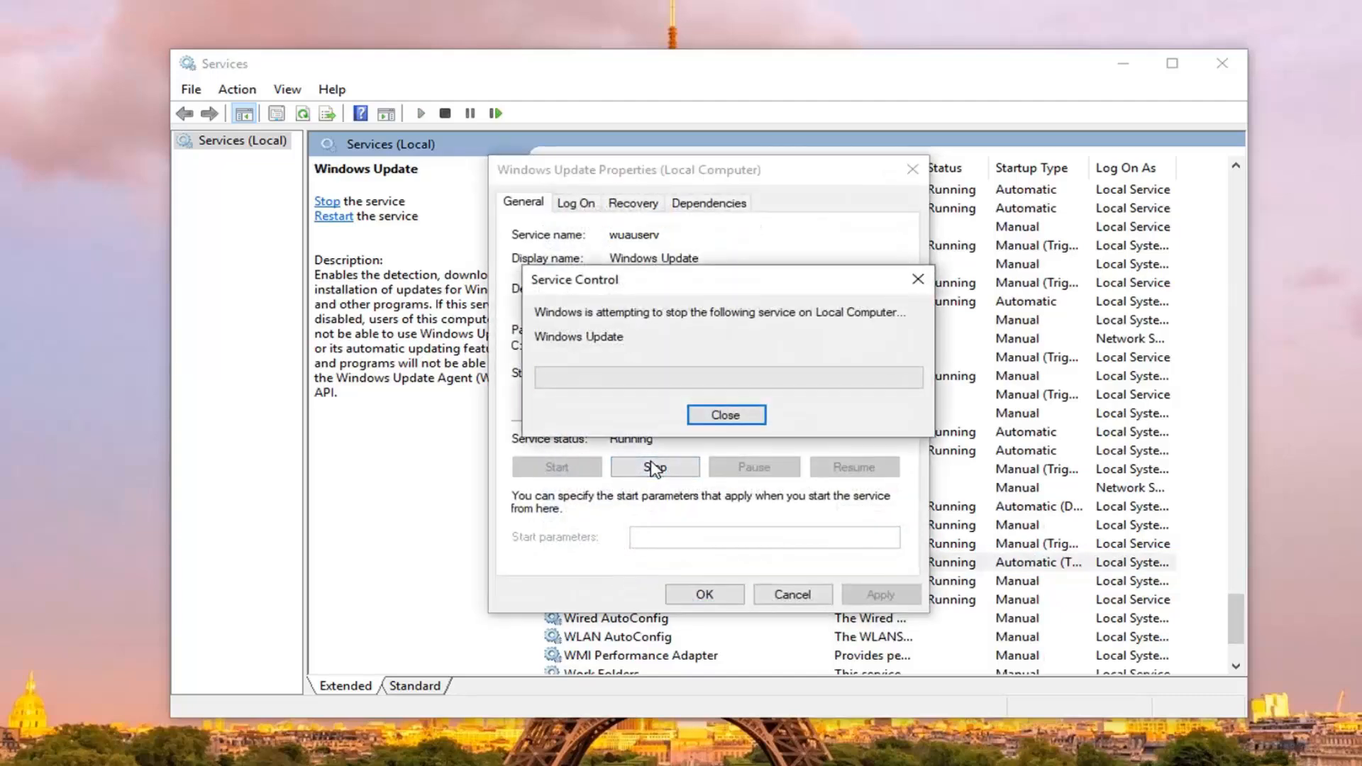
left_click(696, 601)
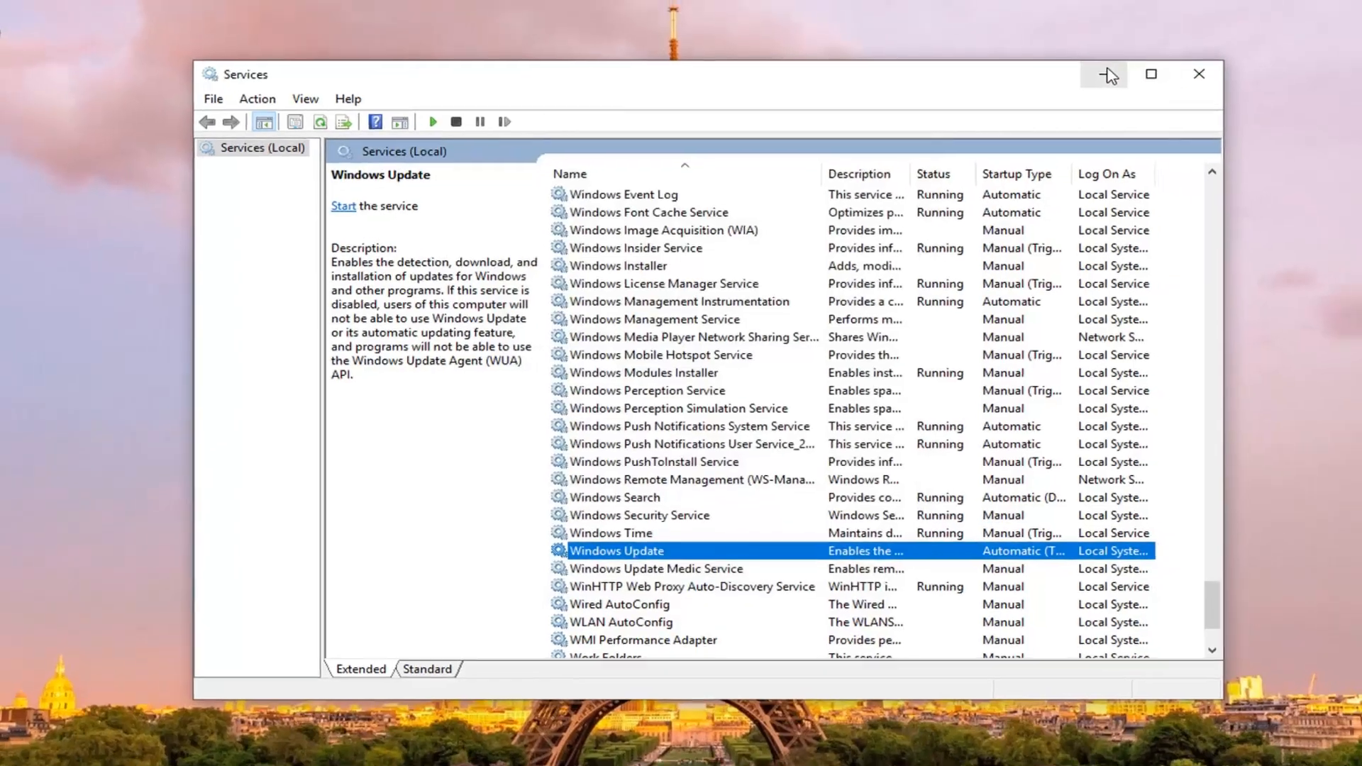
left_click(1128, 65)
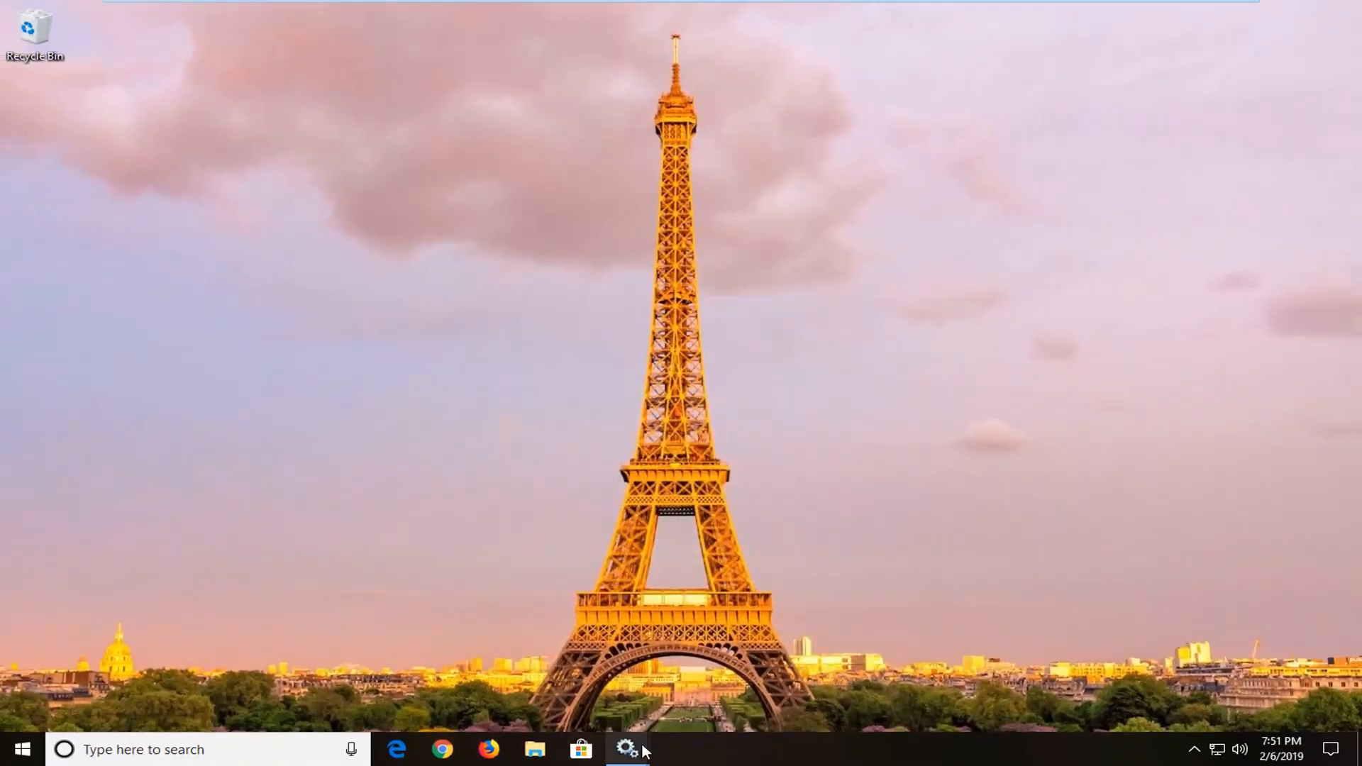
Search Windows for "file explorer", open File Explorer and go to This PC.
mouse_move(638, 749)
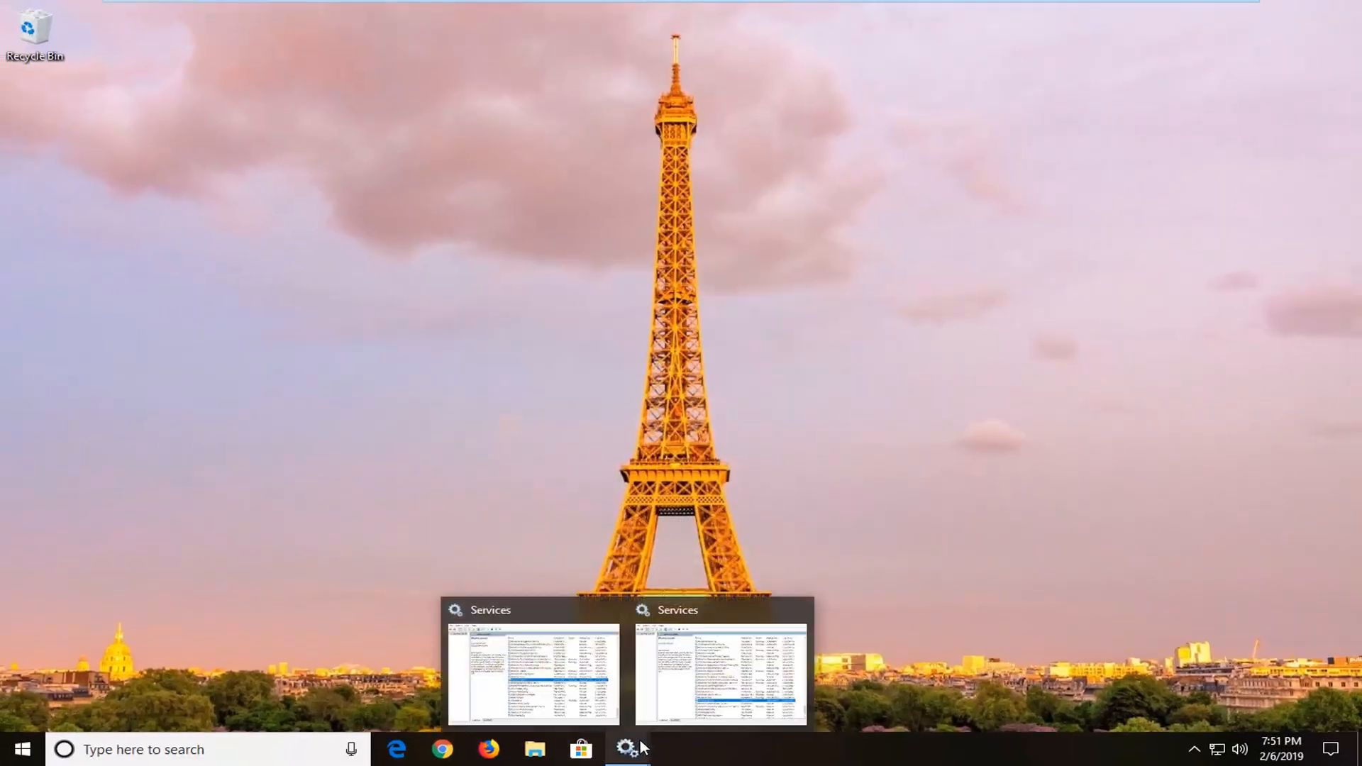
left_click(20, 746)
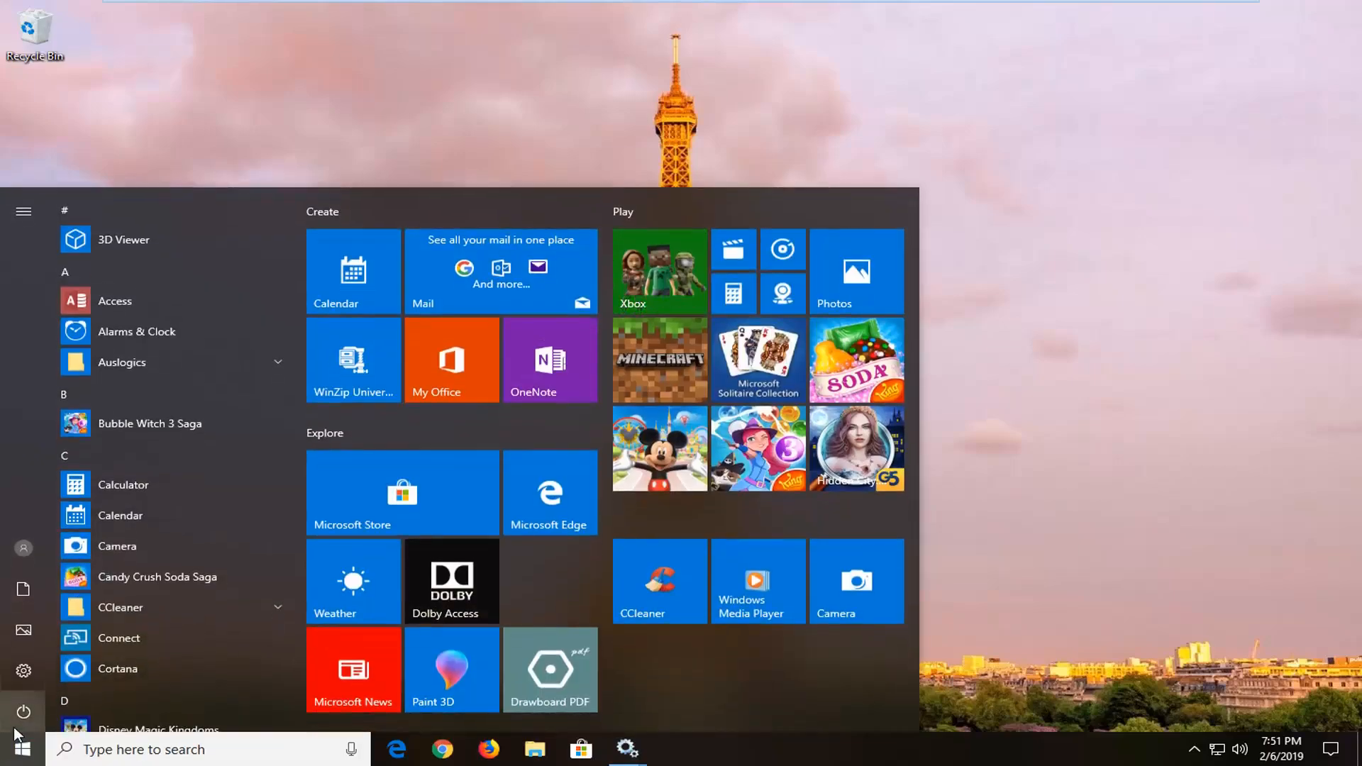
type("file explorer")
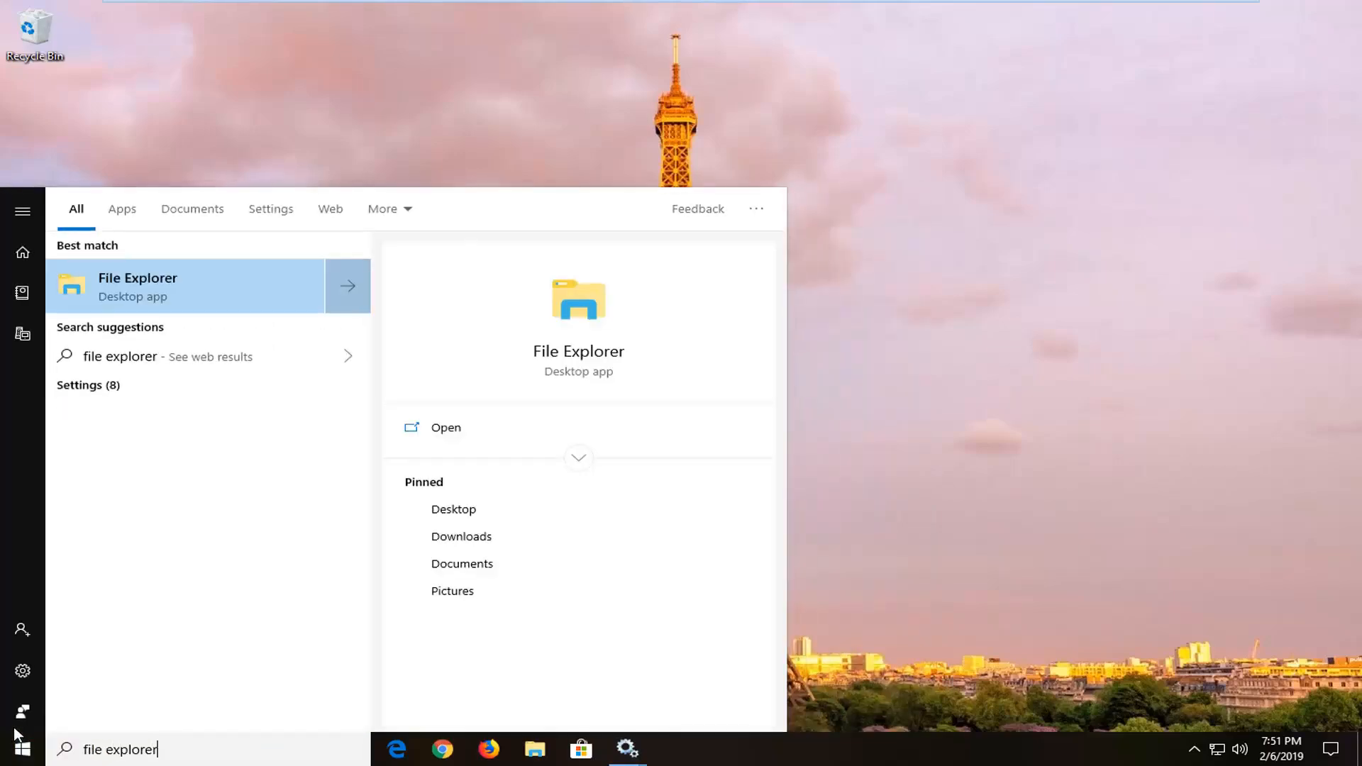
left_click(168, 296)
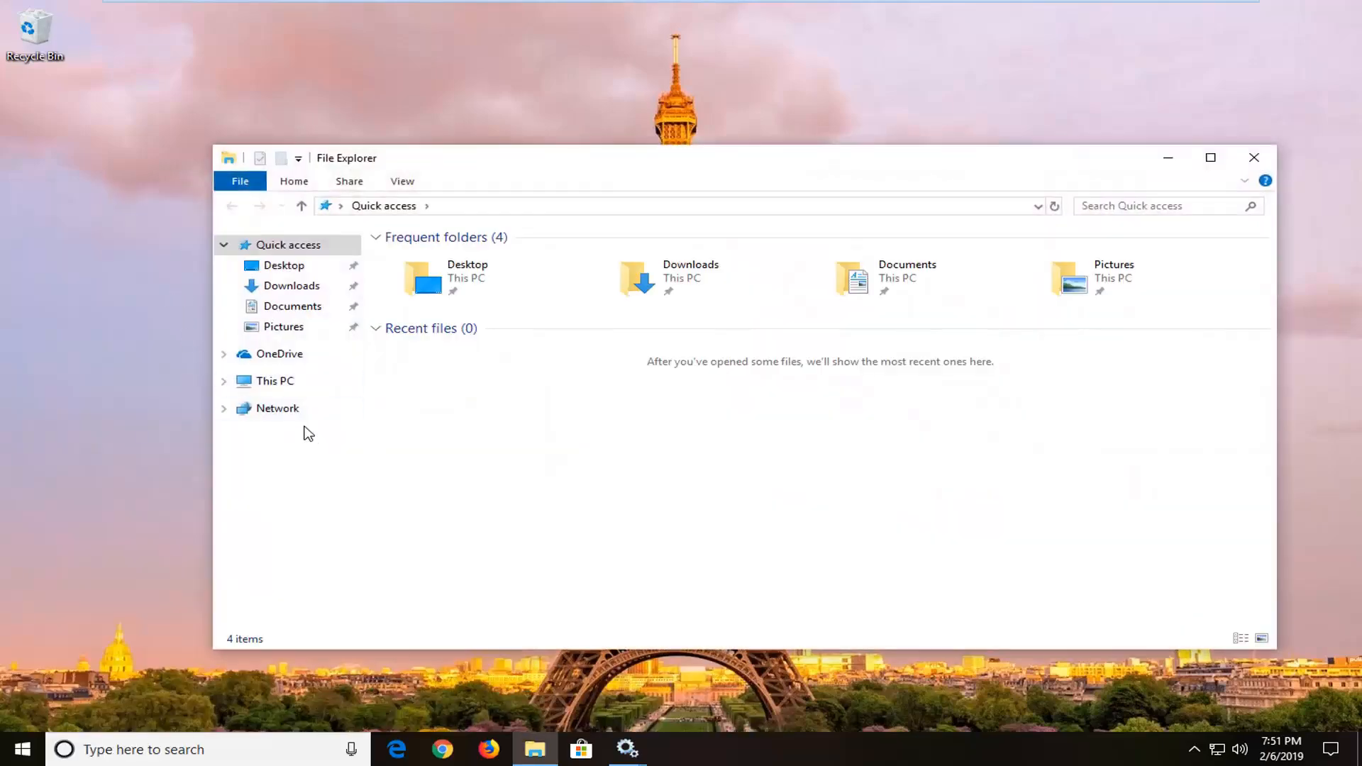
left_click(272, 384)
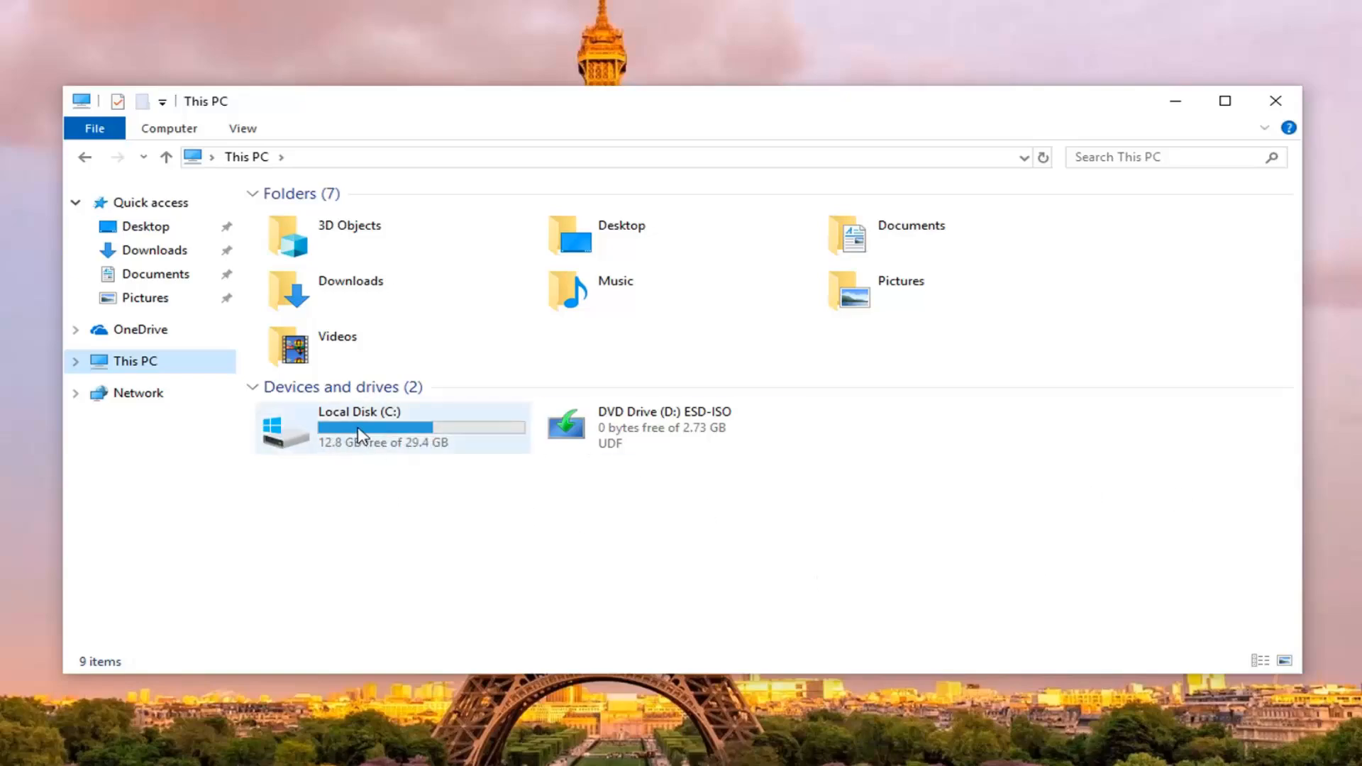
Open the Download folder at C:\Windows\SoftwareDistribution\Download.
double_click(359, 435)
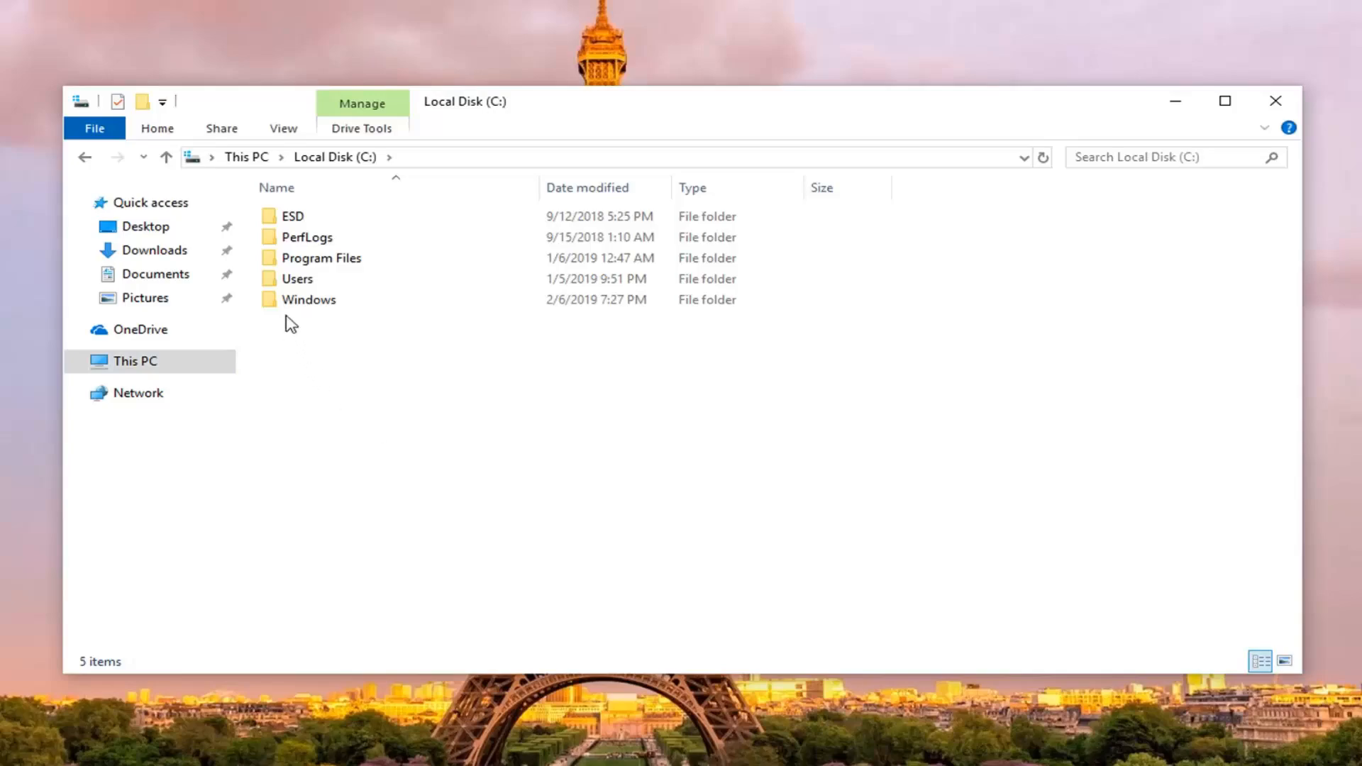
double_click(298, 305)
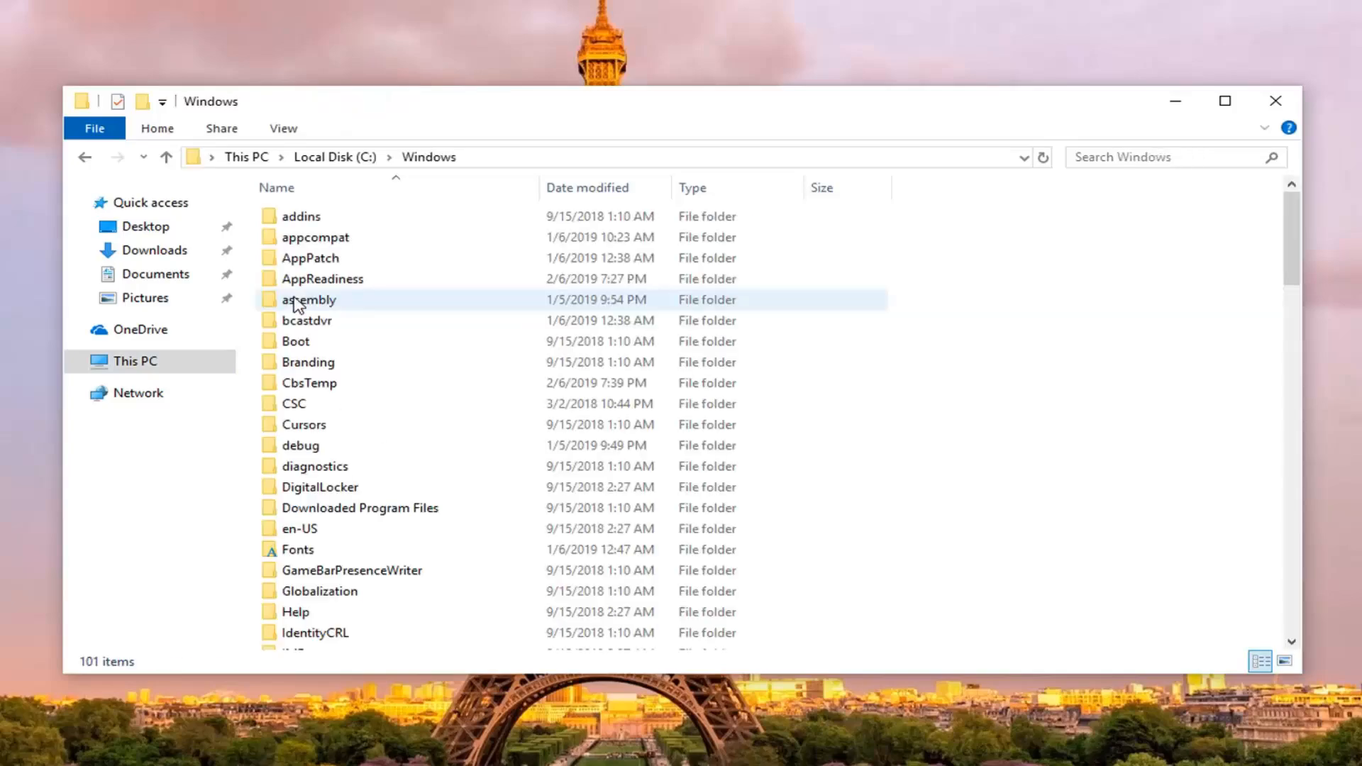
scroll(302, 319, "down", 12)
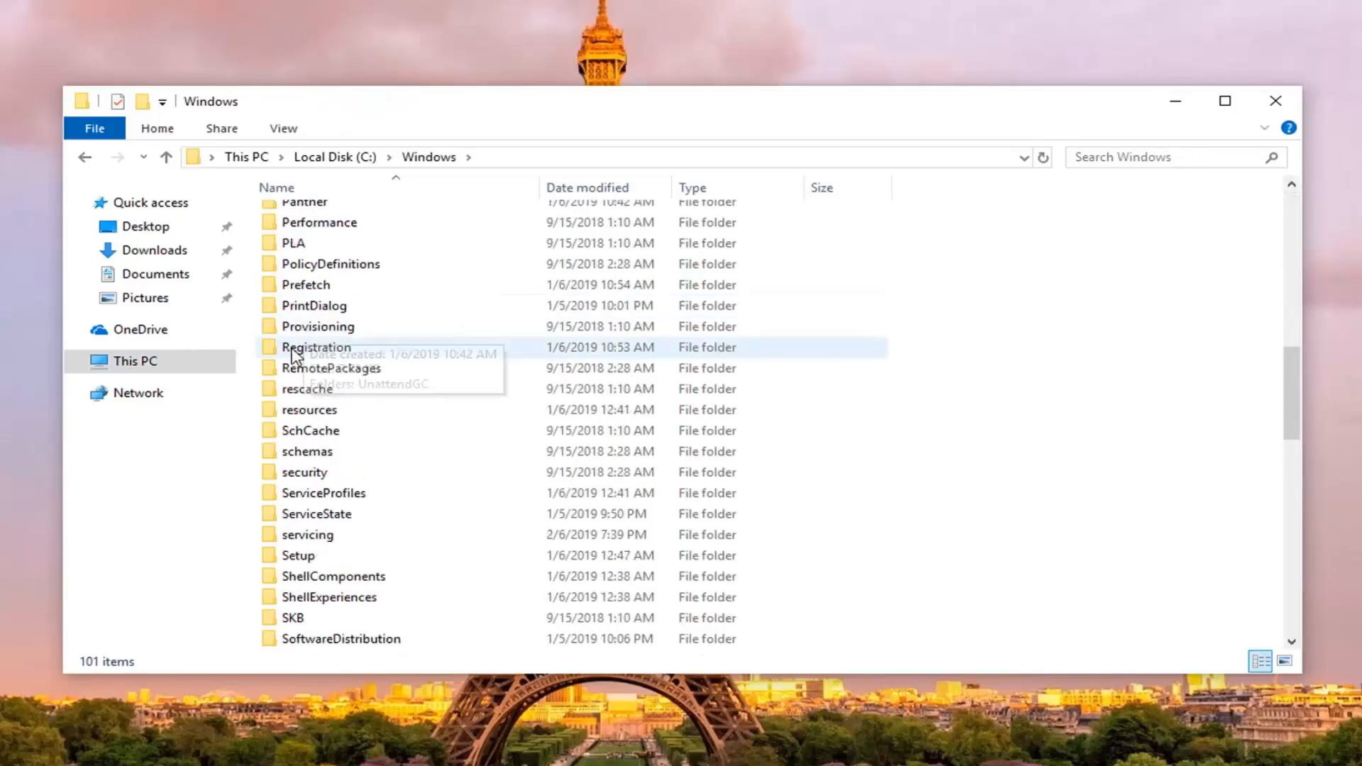
scroll(362, 608, "down", 1)
left_click(351, 579)
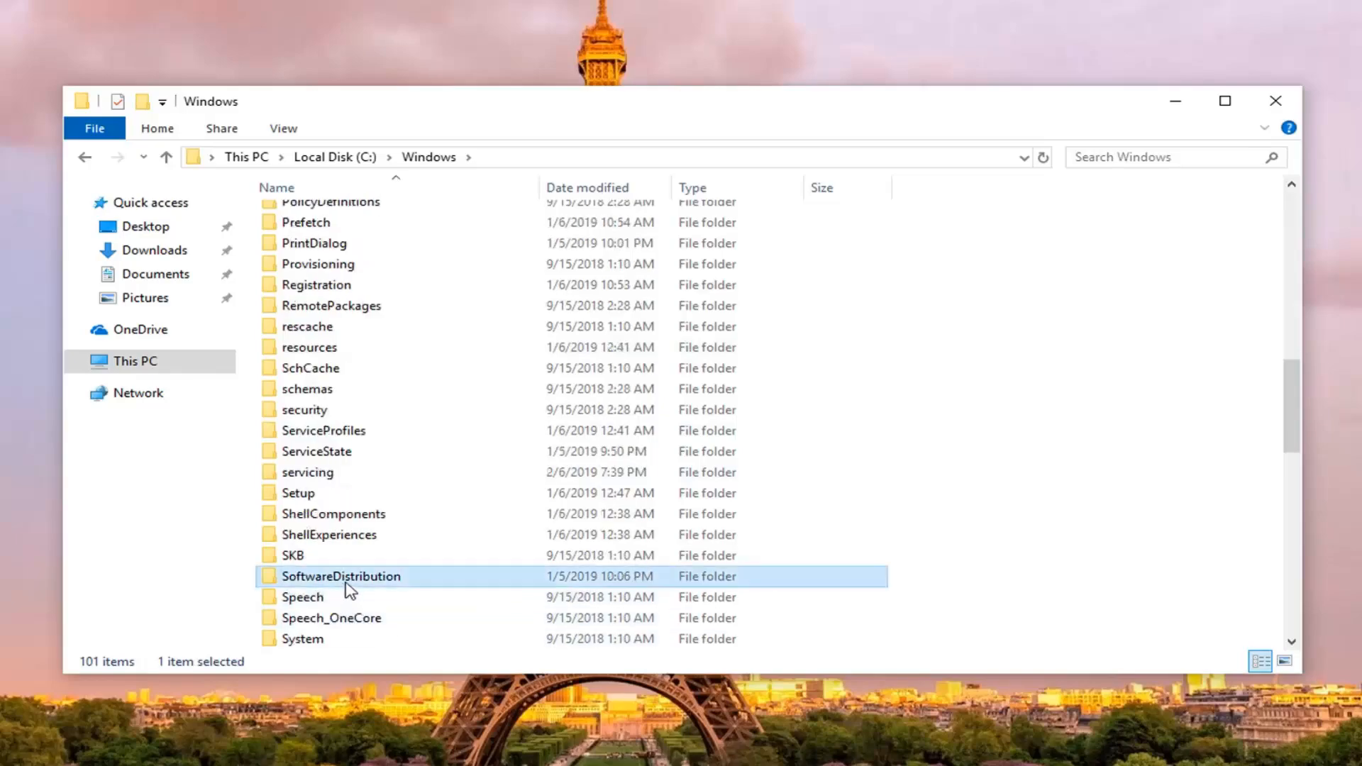
double_click(364, 580)
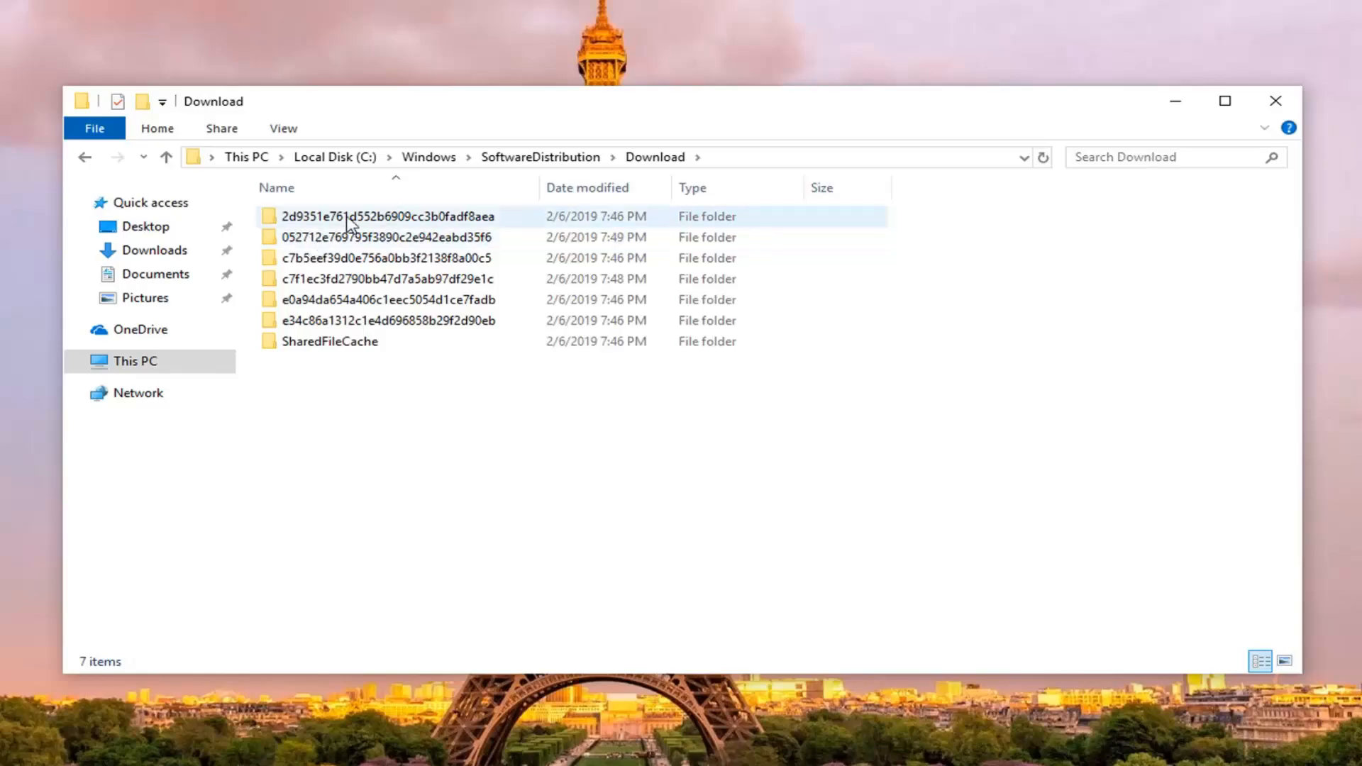
Delete all folders inside the SoftwareDistribution Download folder.
left_click(349, 217)
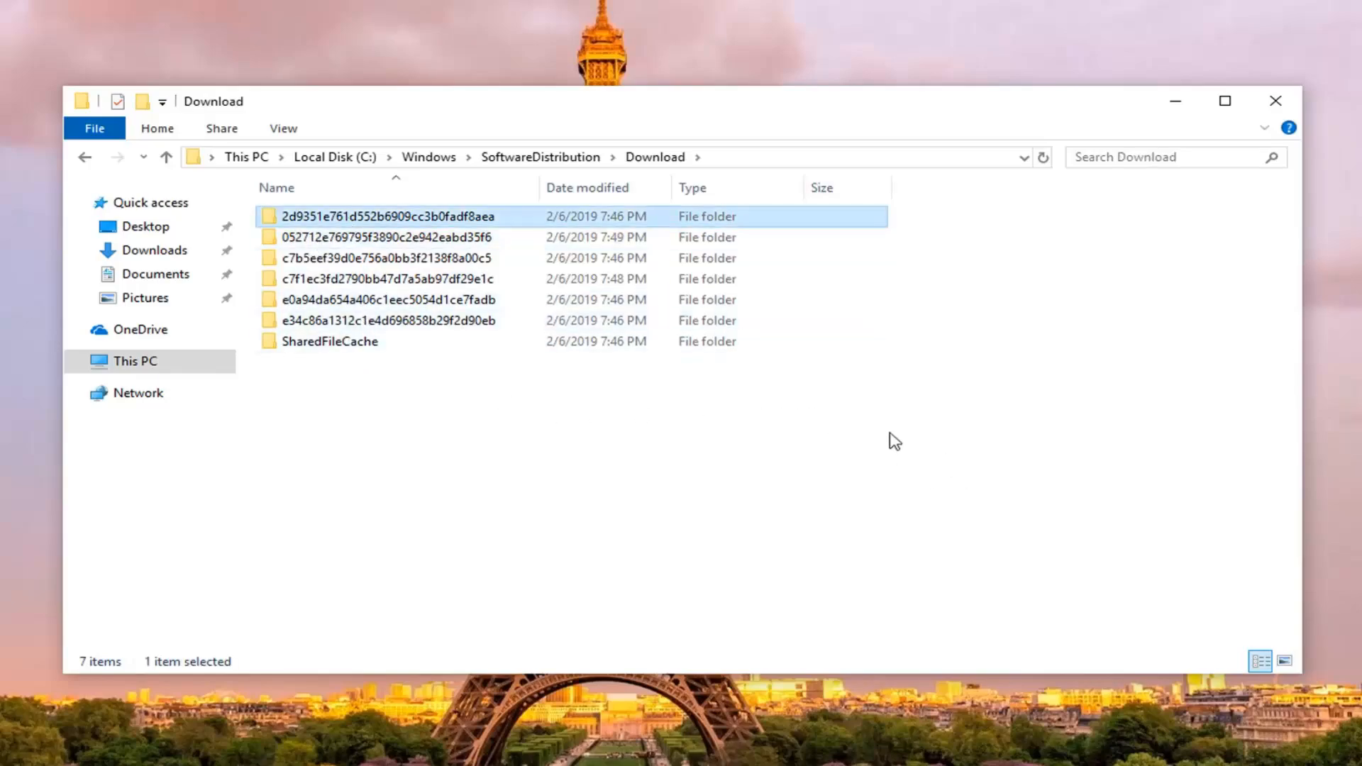
left_click_drag(966, 481, 457, 203)
right_click(403, 254)
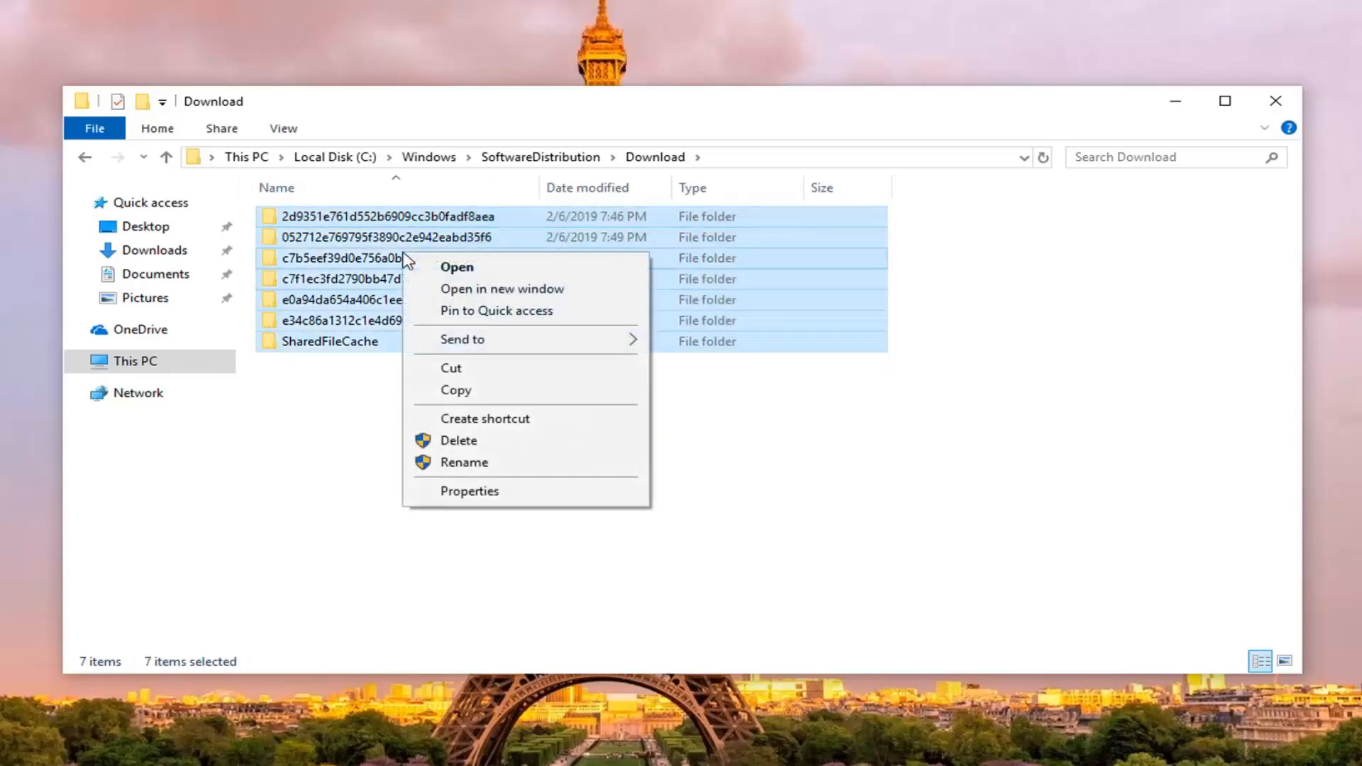
left_click(487, 448)
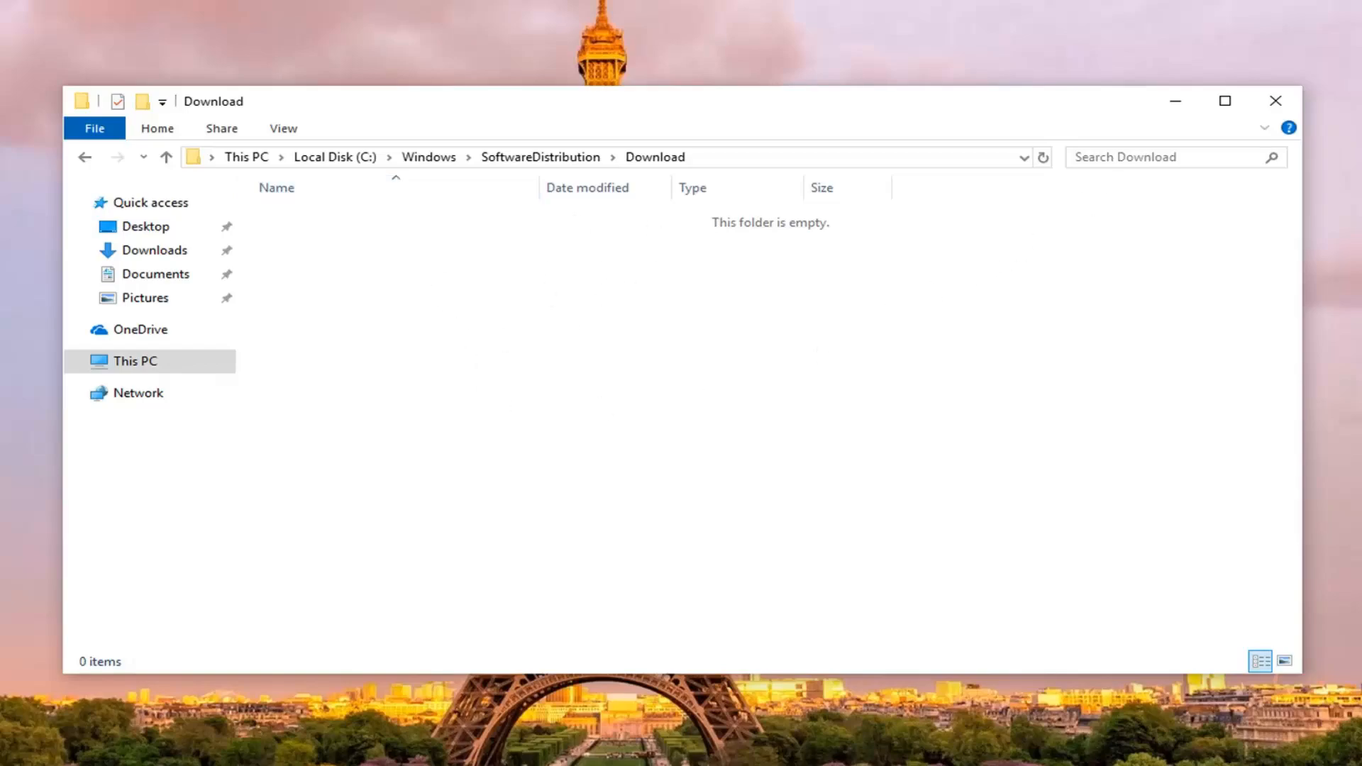
Close the emptied Download folder window and bring the minimized Services window back up.
left_click(1276, 103)
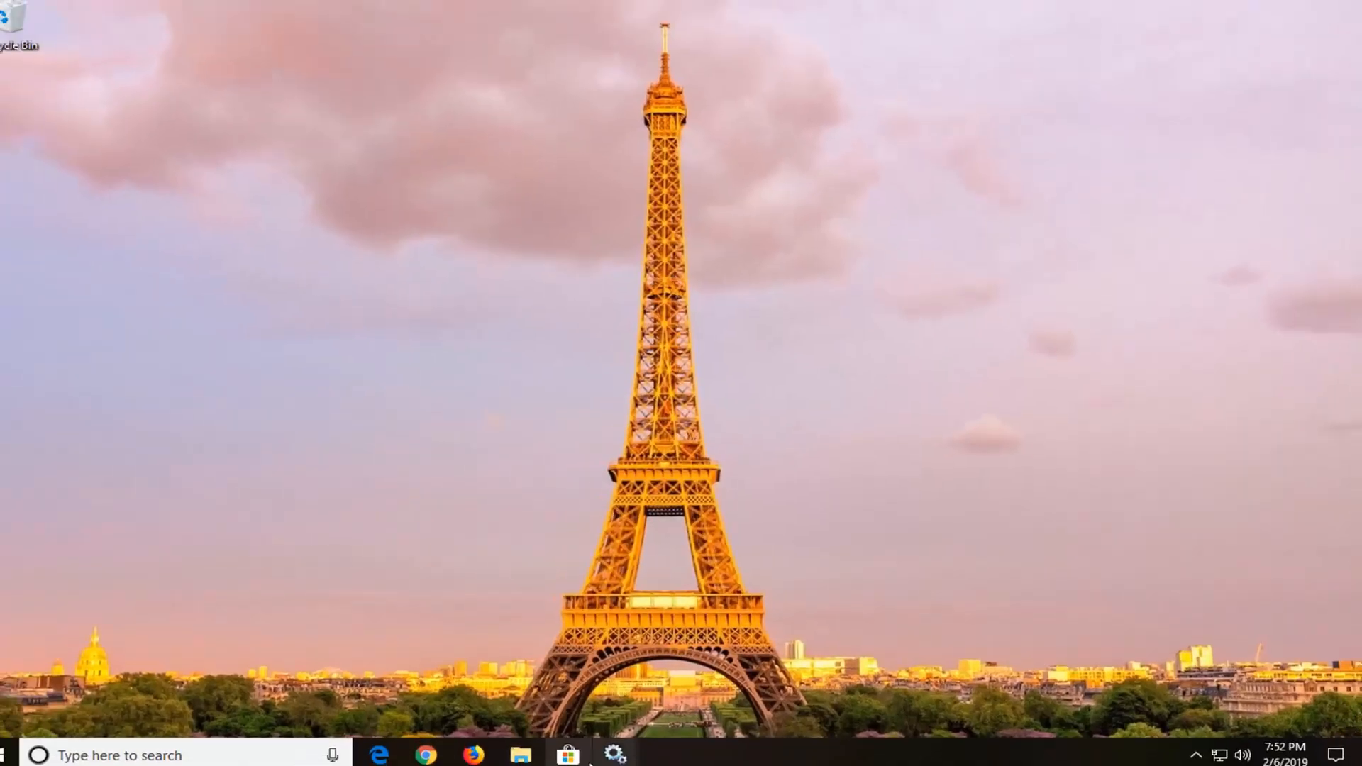
mouse_move(614, 753)
left_click(539, 685)
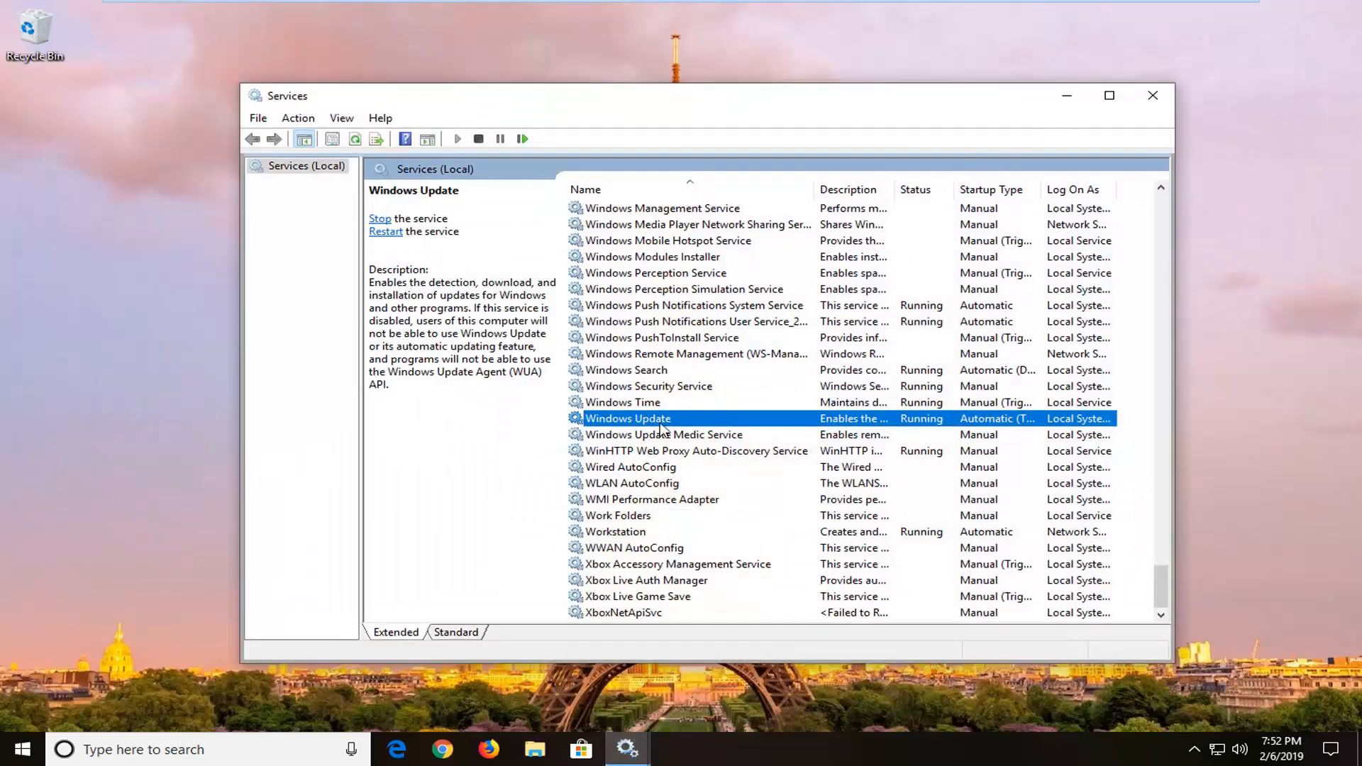
Start the Windows Update service from its properties, set its startup type to Automatic and accept the dialog.
double_click(640, 420)
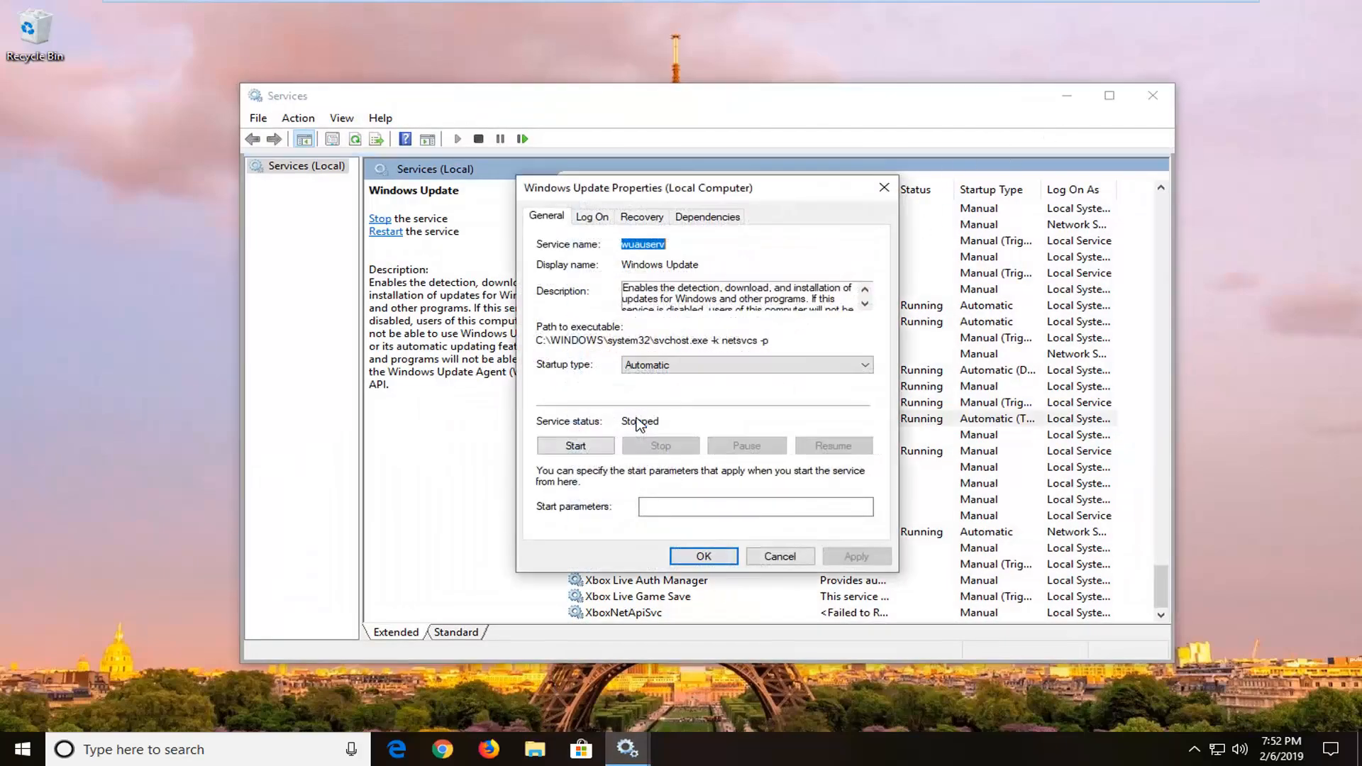
left_click(576, 447)
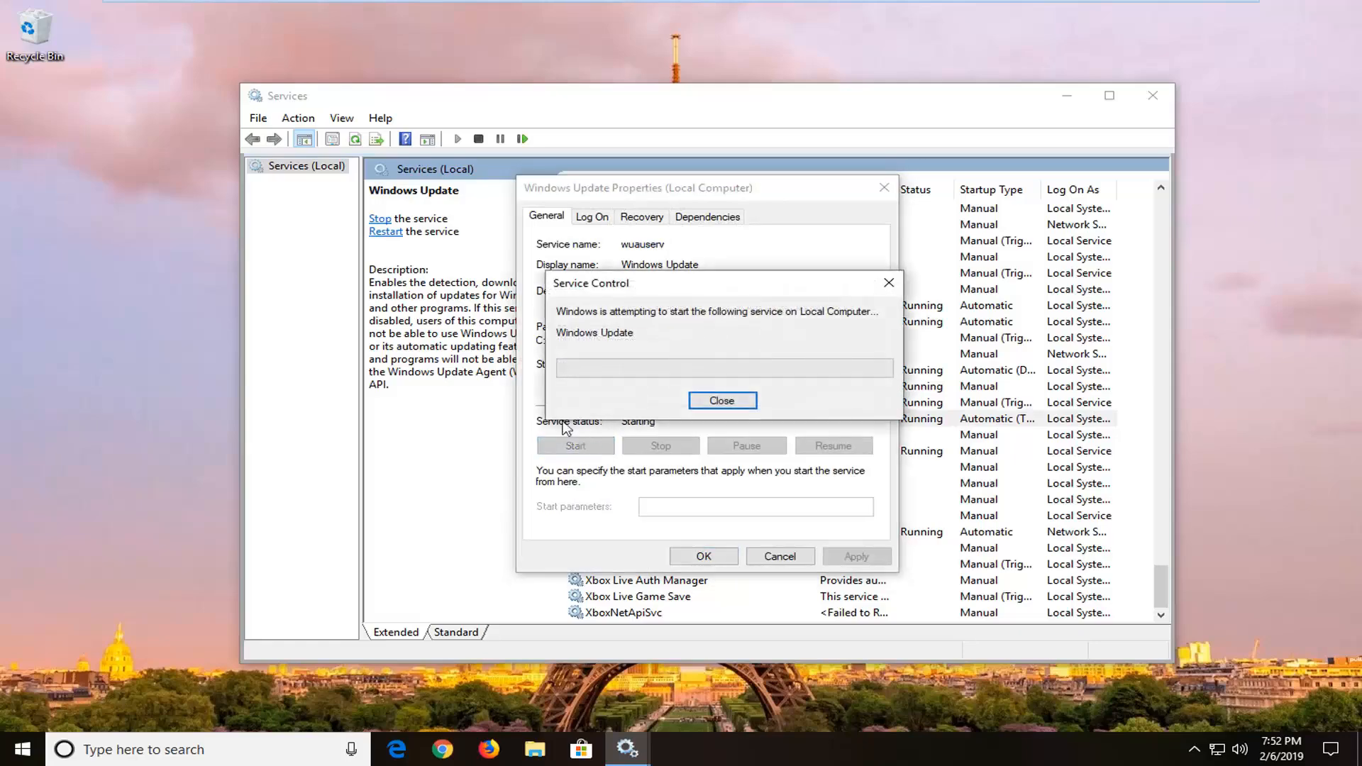
left_click(693, 363)
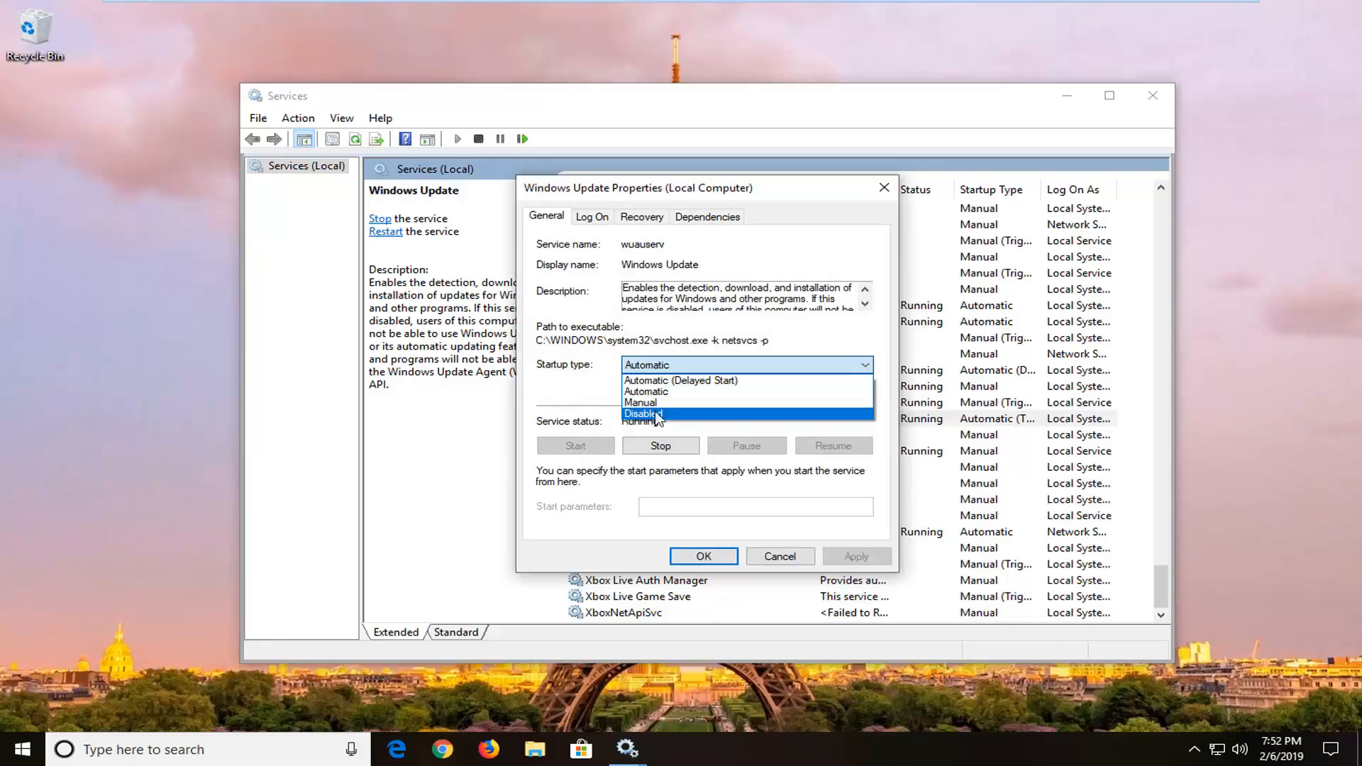
left_click(646, 392)
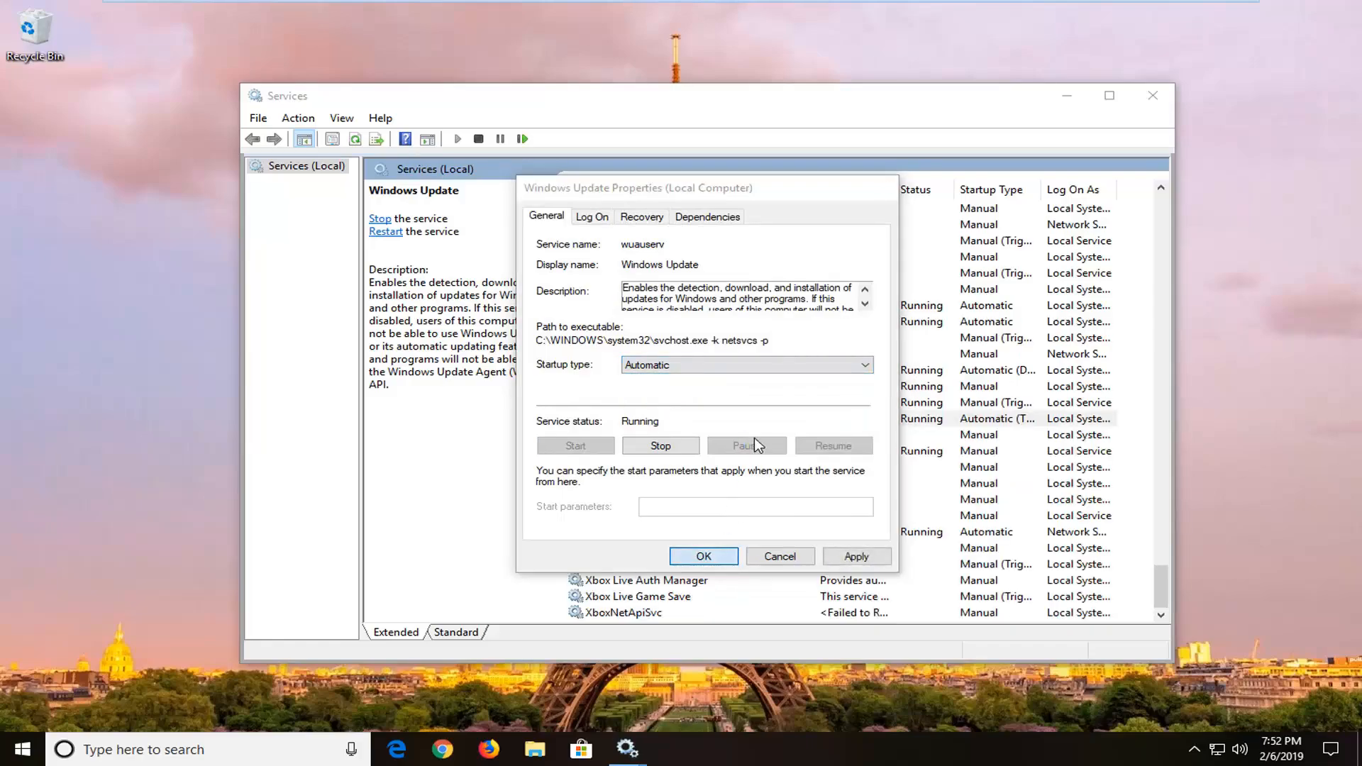
Open the Background Intelligent Transfer Service properties and review the startup type options, keeping Automatic (Delayed Start).
scroll(796, 426, "up", 20)
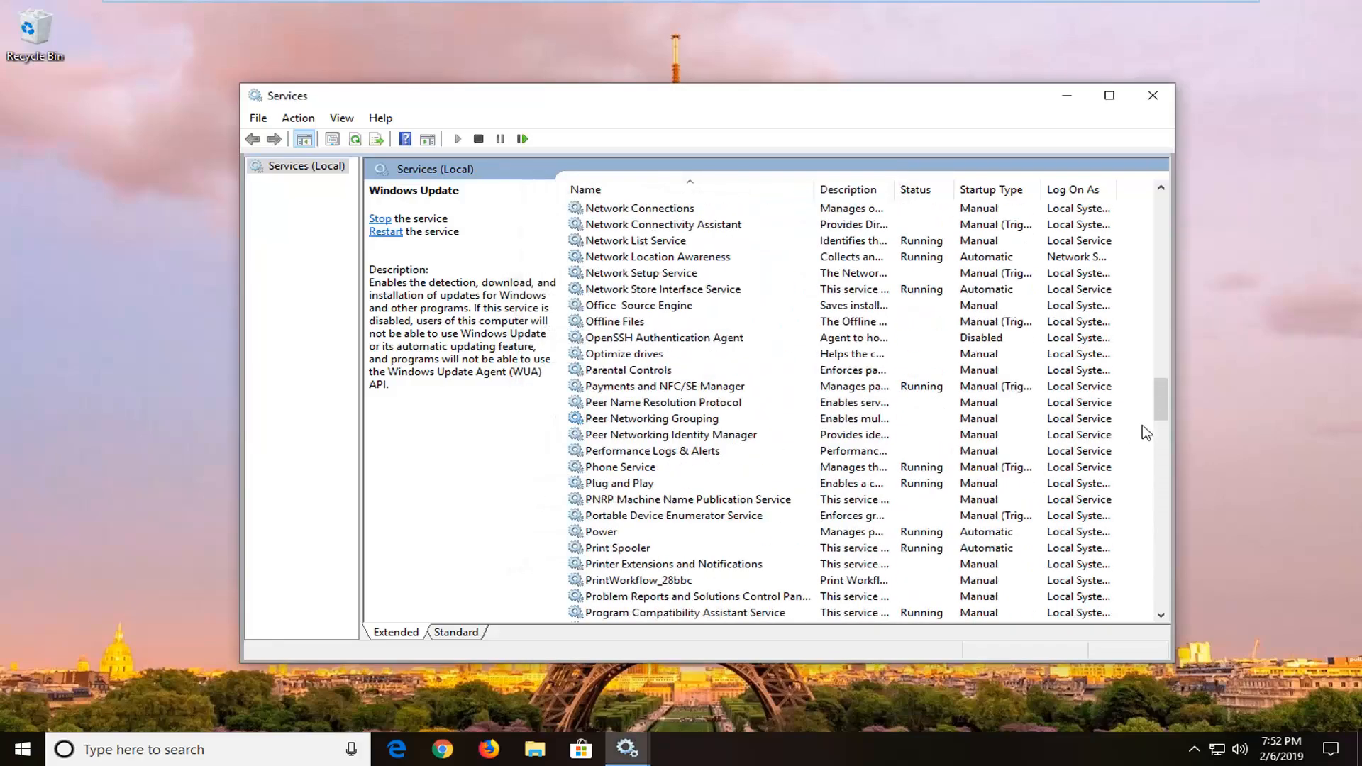
left_click_drag(1158, 412, 1158, 209)
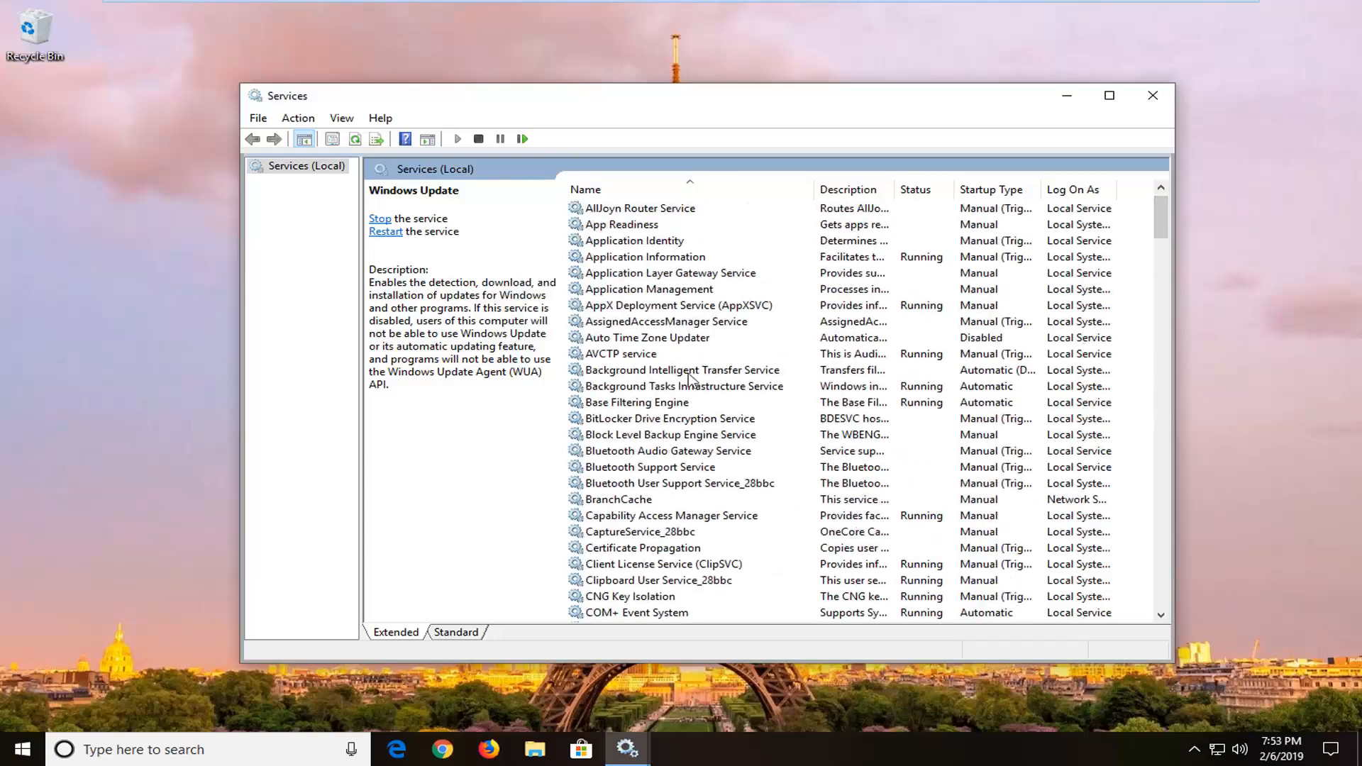
double_click(686, 371)
left_click(656, 371)
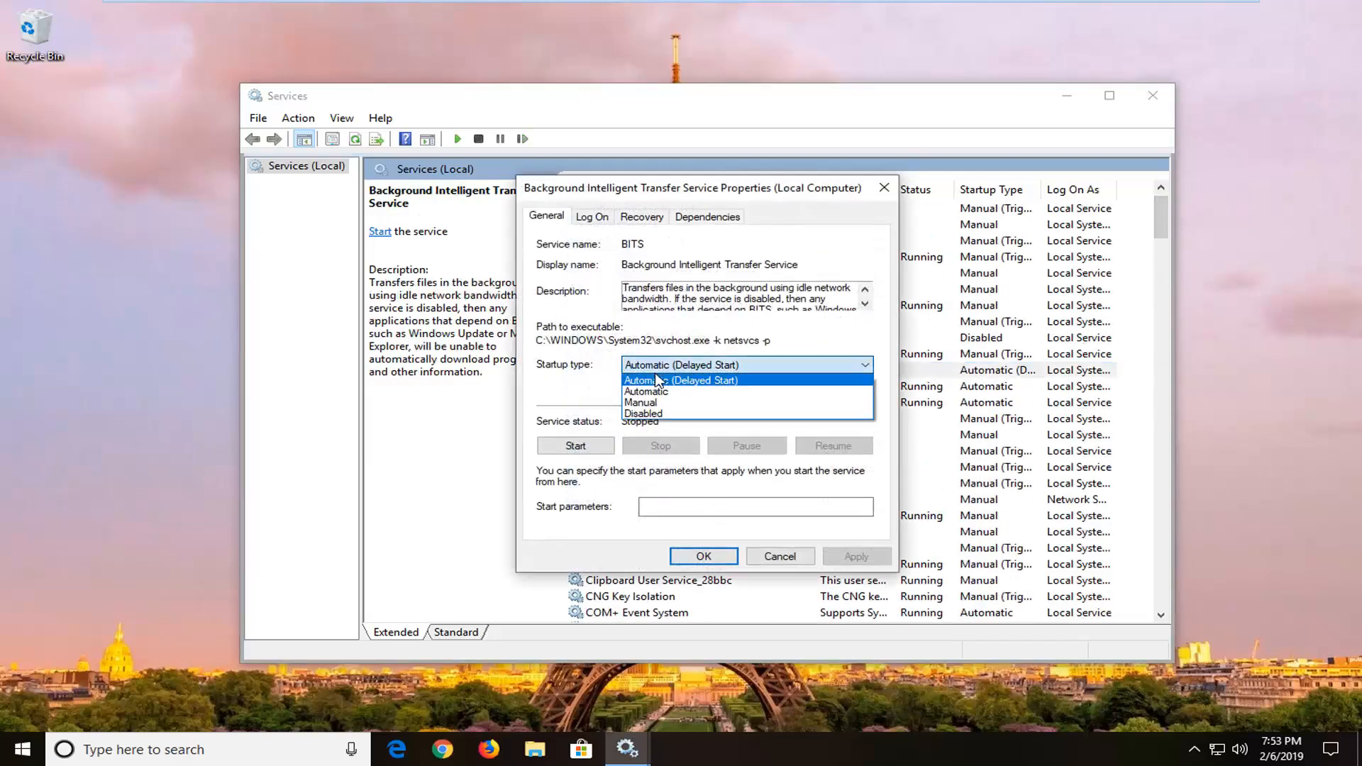
left_click(571, 368)
left_click(649, 364)
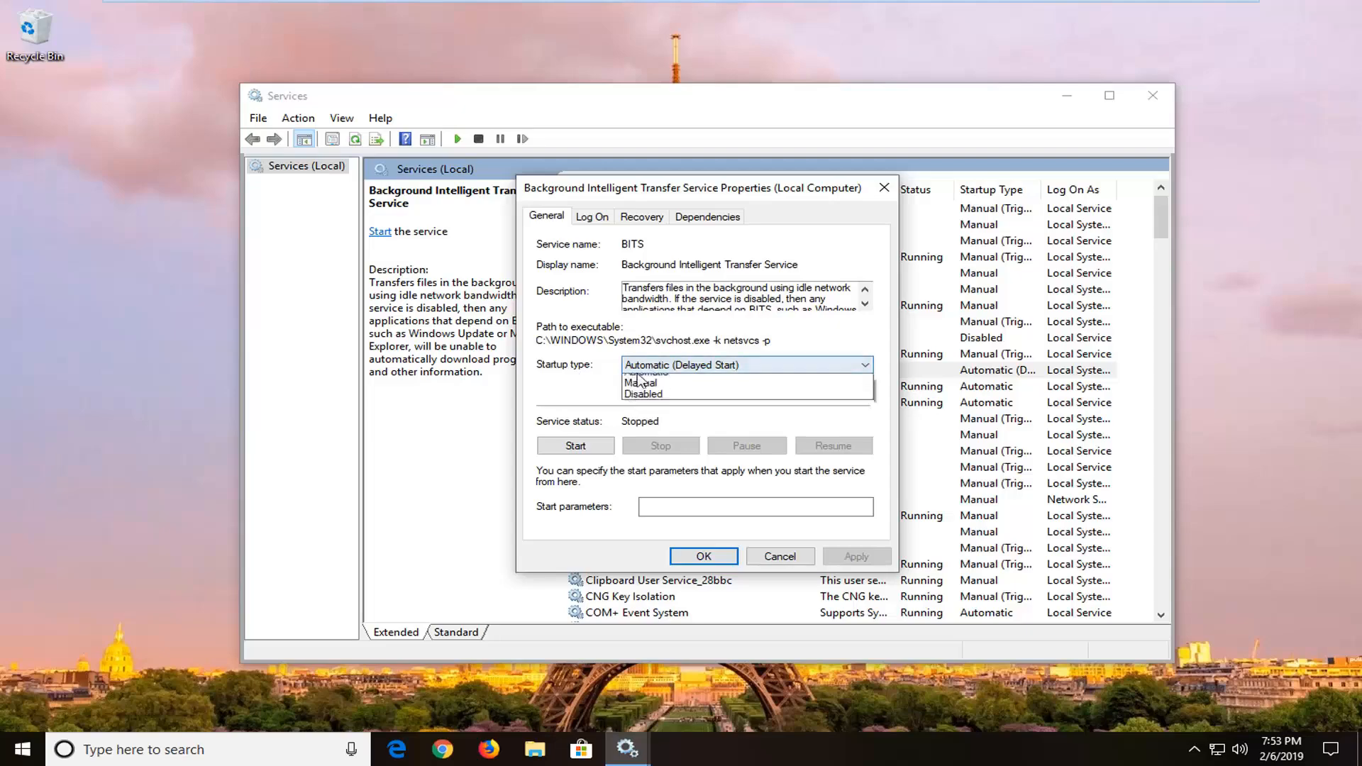
left_click(588, 376)
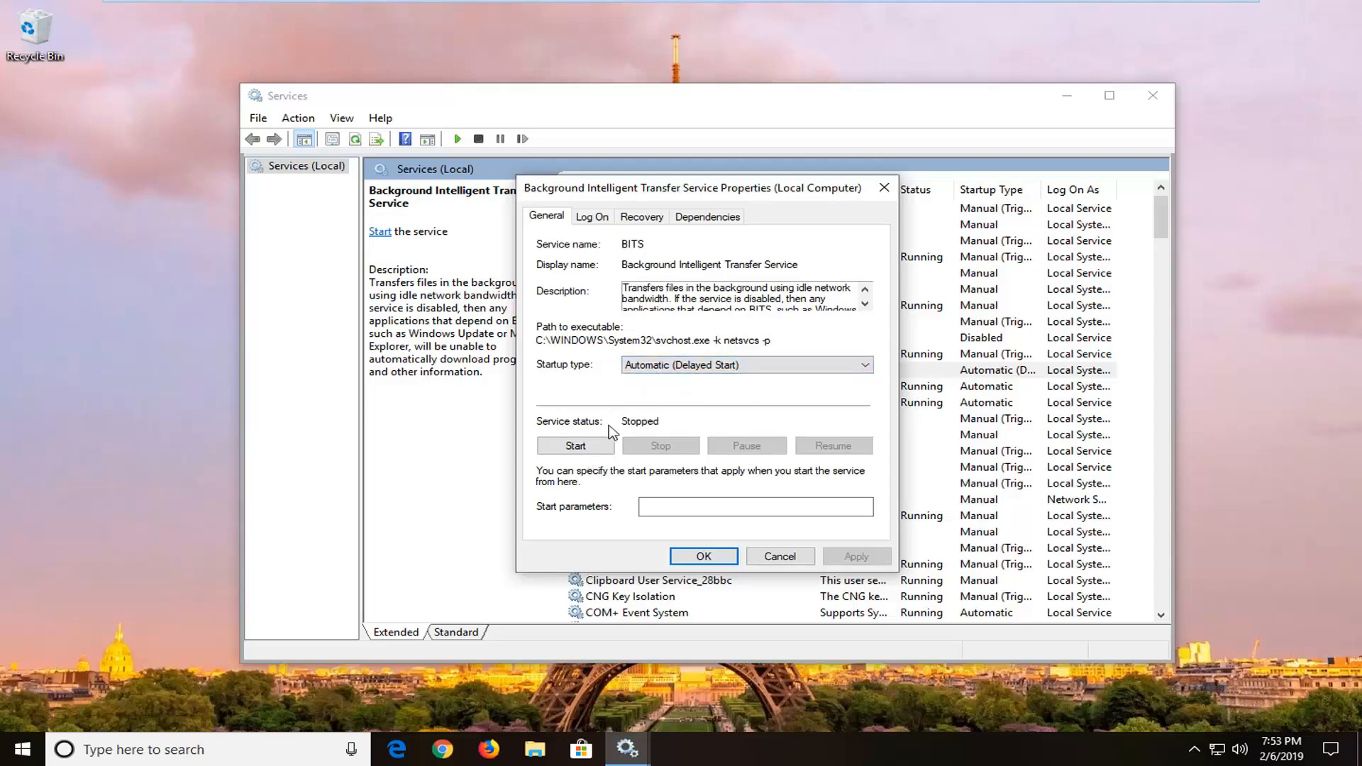
Start the Background Intelligent Transfer Service, accept its properties and close the Services window.
left_click(580, 447)
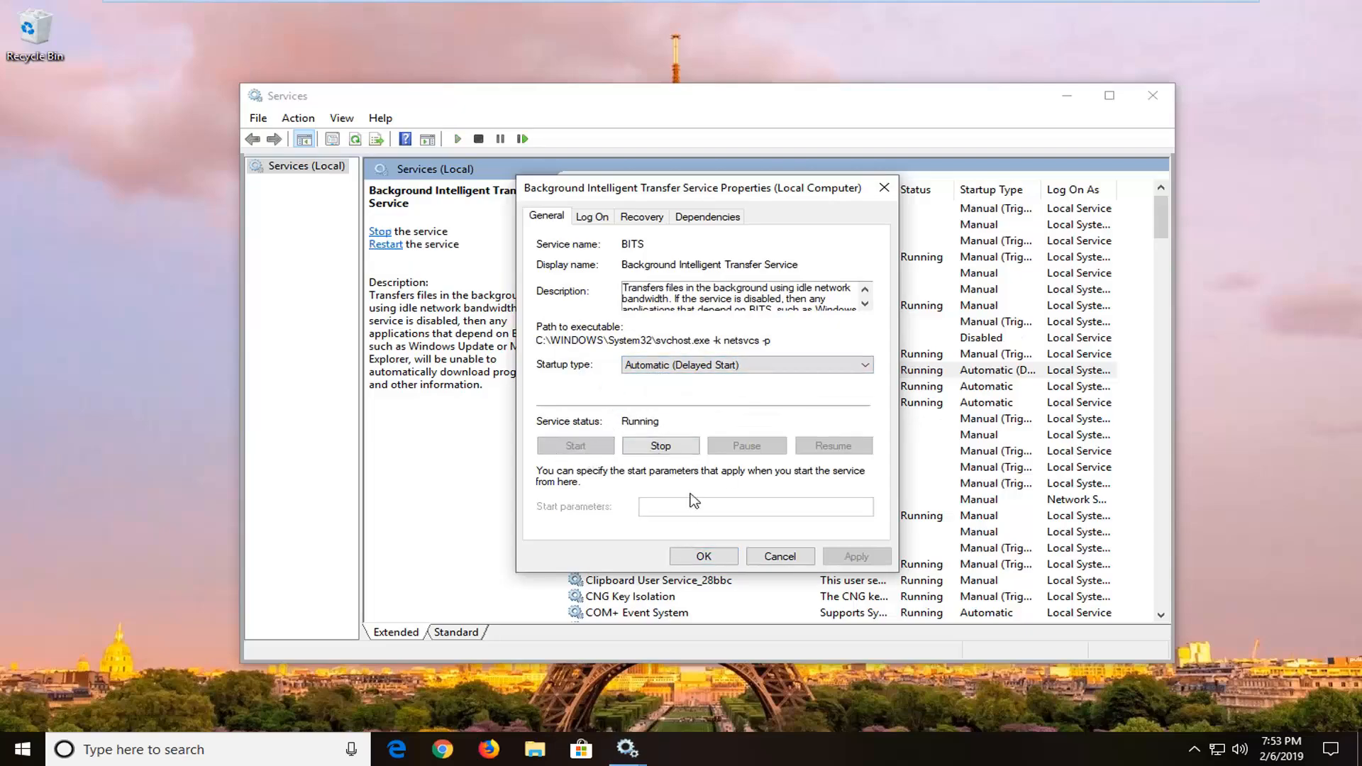
left_click(703, 556)
left_click(1150, 97)
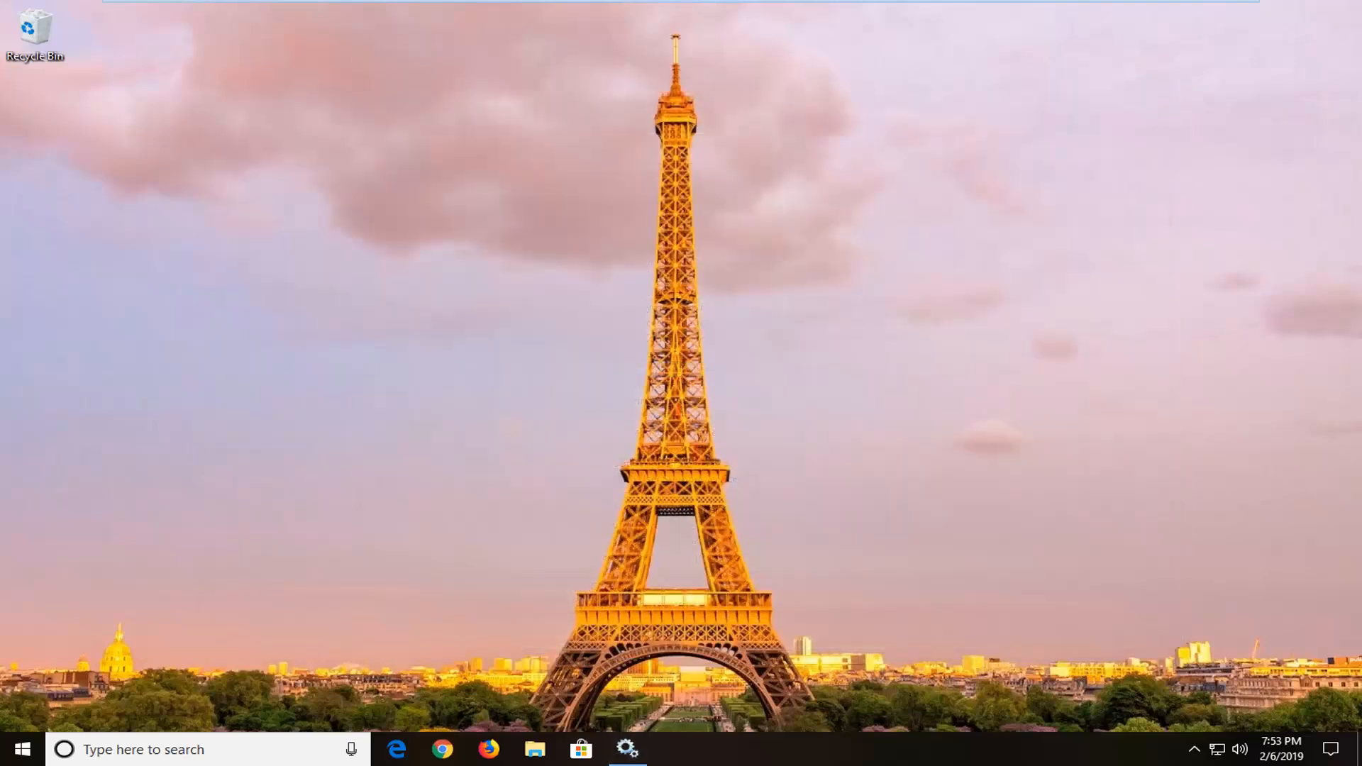